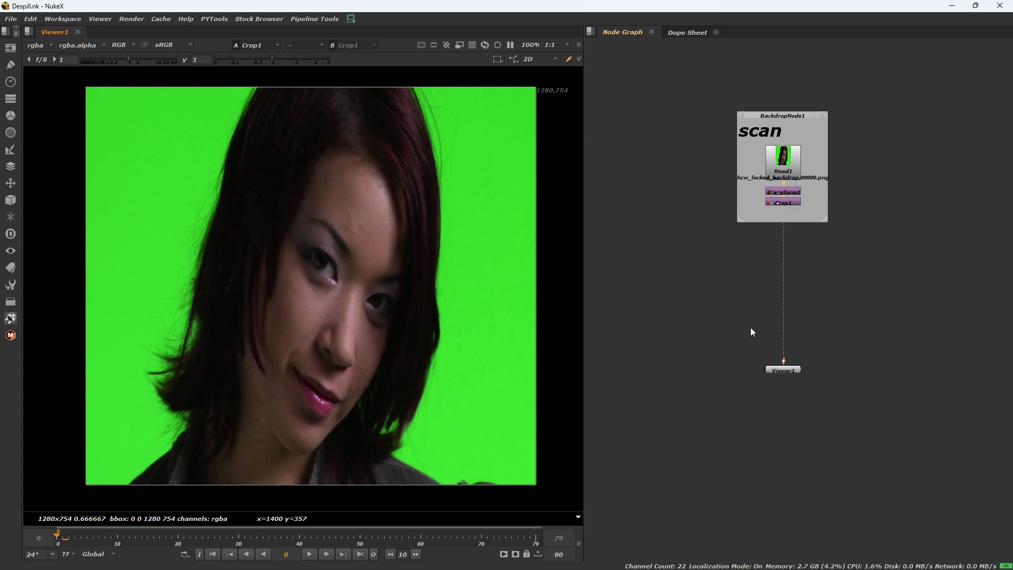
# - Inspect the plate's red, green and blue channels individually, then return the viewer to full colour
pyautogui.scroll(2, 837, 224)
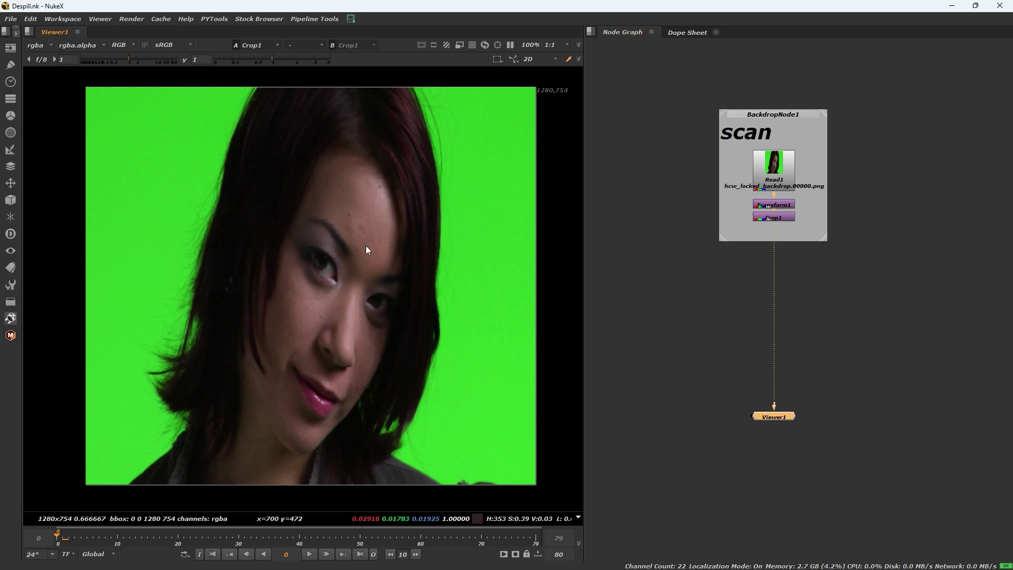
pyautogui.scroll(-2, 811, 273)
pyautogui.scroll(1, 334, 247)
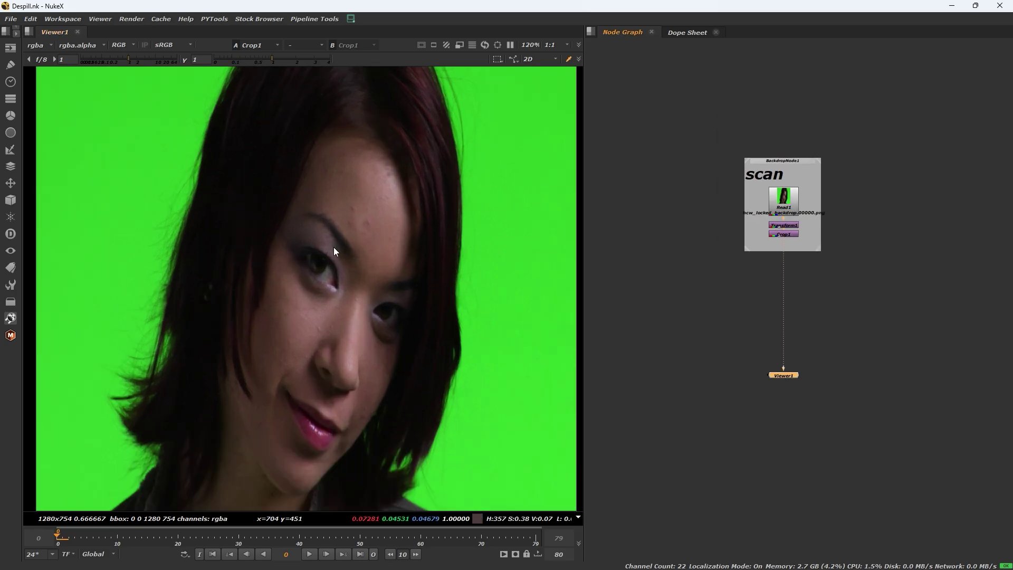
pyautogui.scroll(-1, 363, 249)
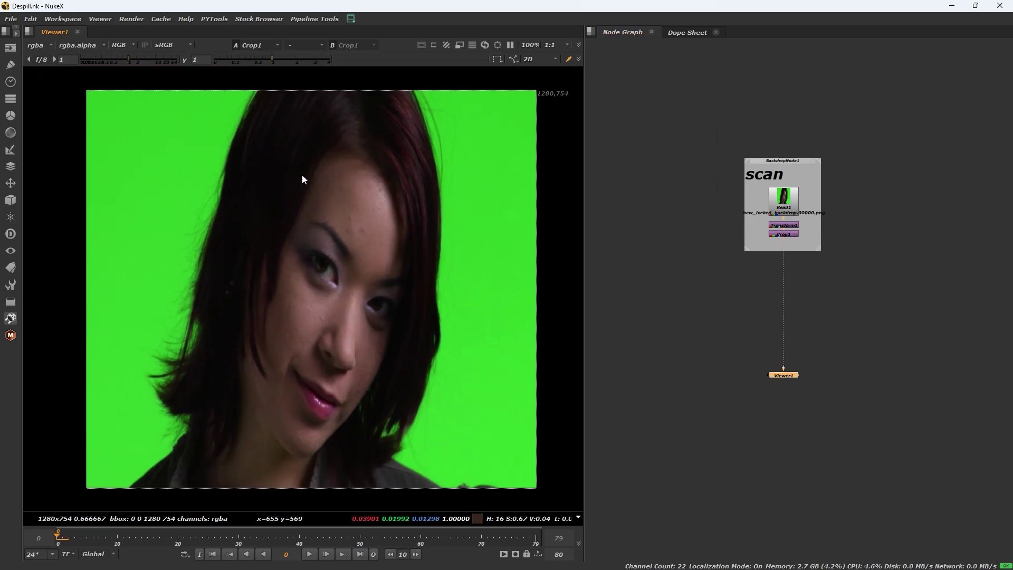
pyautogui.press('r')
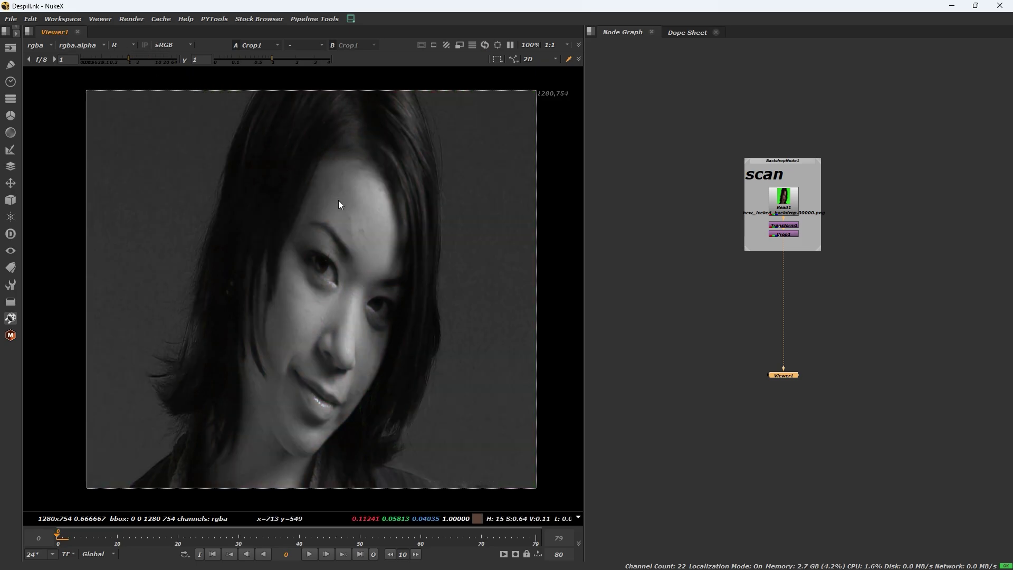
pyautogui.press('g')
pyautogui.press('b')
pyautogui.press('b')
pyautogui.press('r')
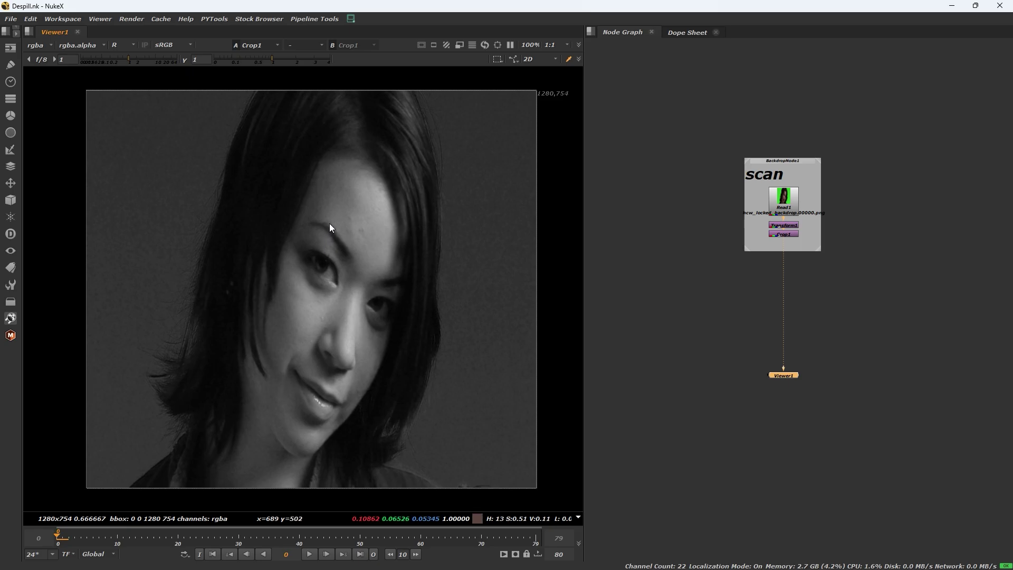
pyautogui.press('g')
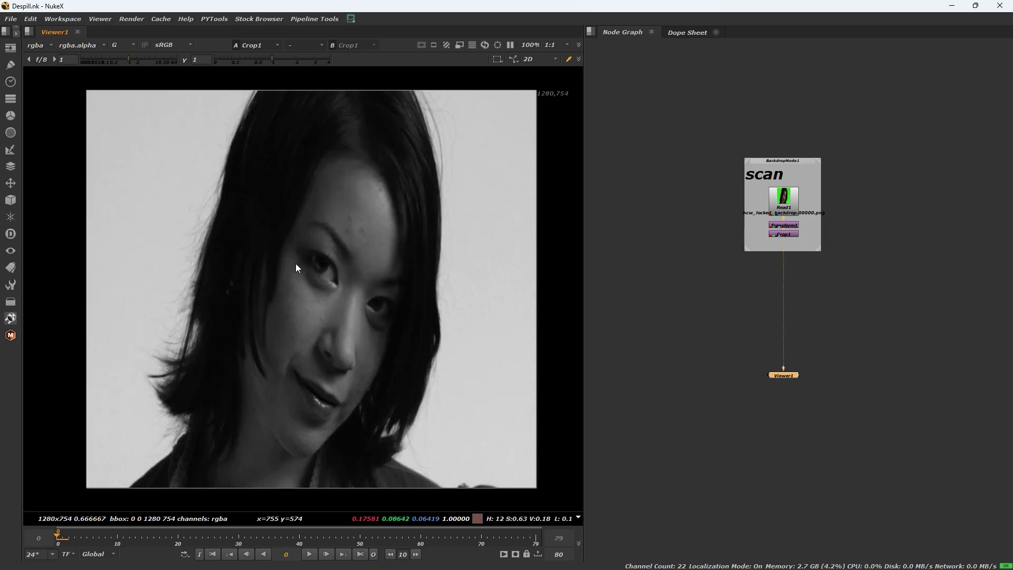
pyautogui.press('g')
pyautogui.press('g')
pyautogui.press('g')
pyautogui.press('g')
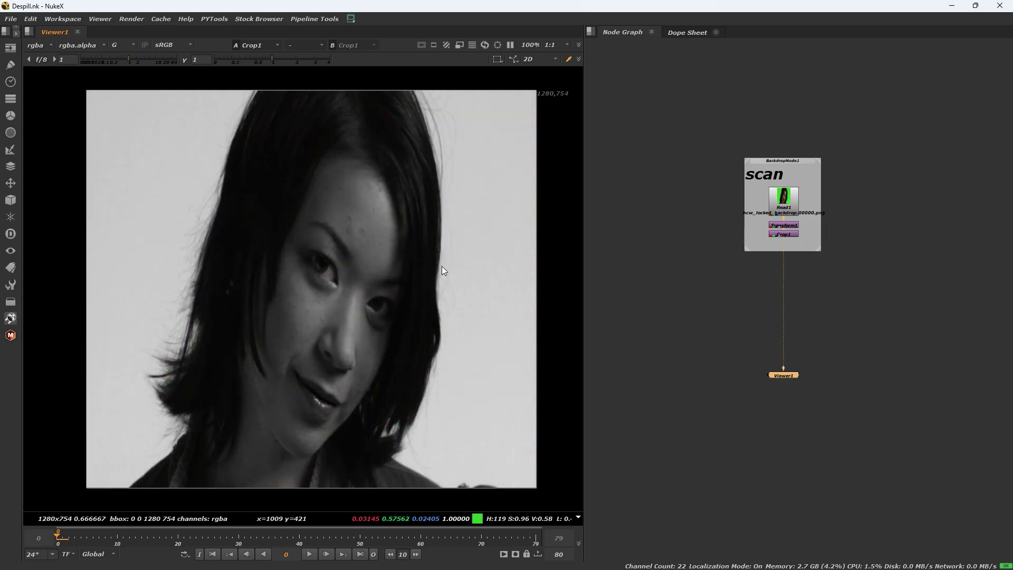
pyautogui.press('b')
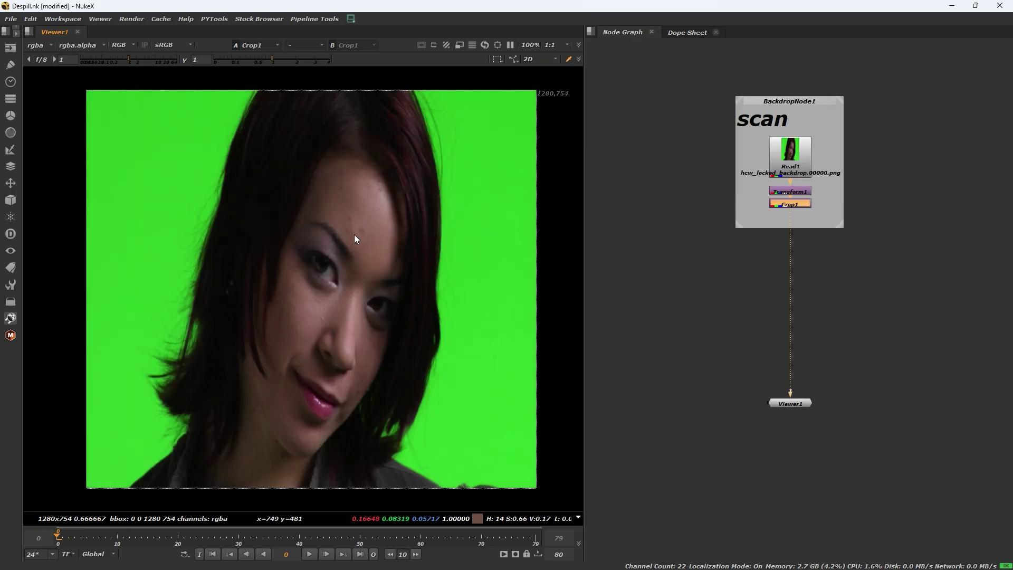
pyautogui.moveTo(353, 235); pyautogui.dragTo(349, 235, button='middle')
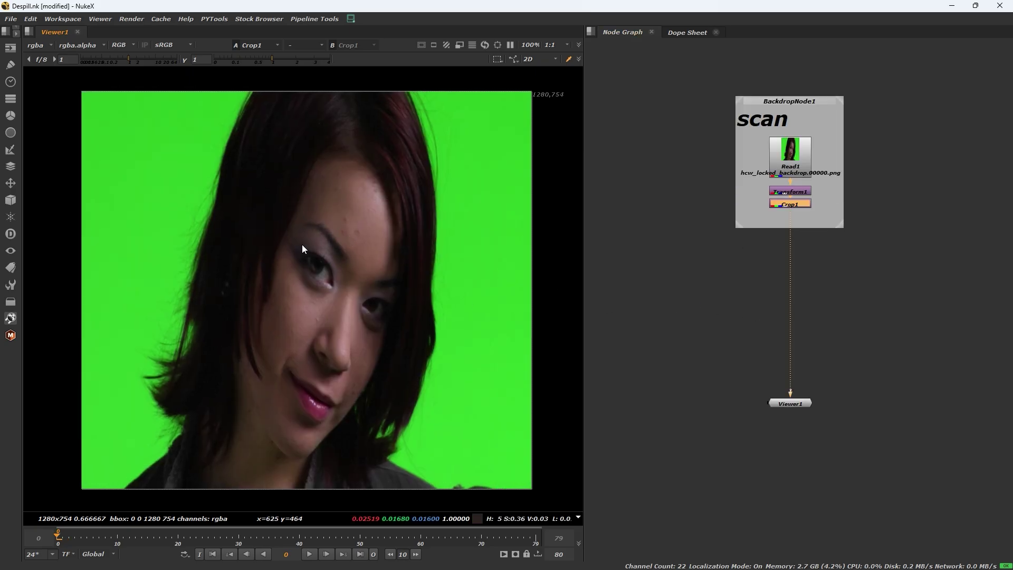
# - Add a Reduce Noise v4 node and insert it between Crop1 and Viewer1
pyautogui.click(716, 330)
pyautogui.press('Tab')
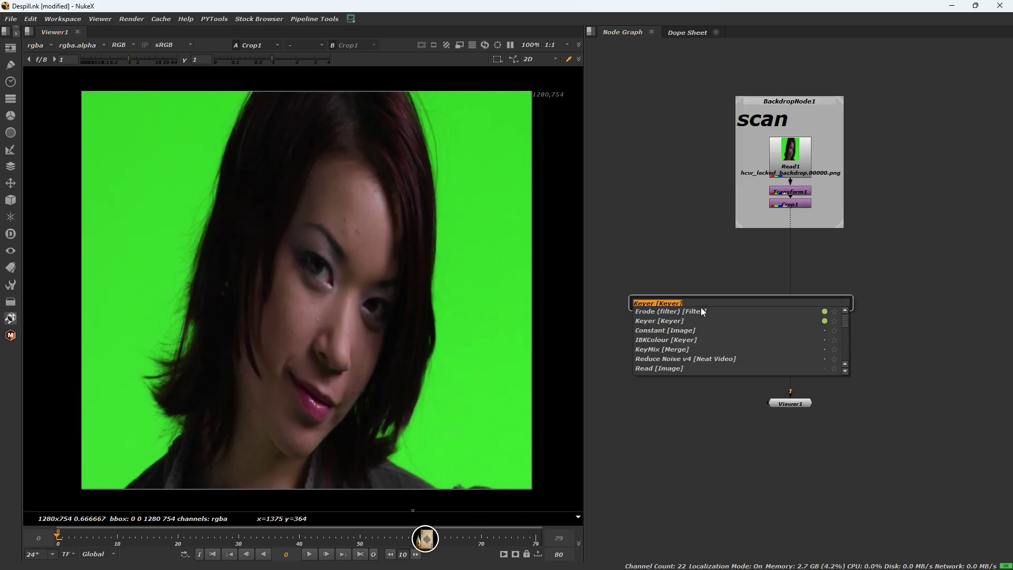
pyautogui.write('re')
pyautogui.click(682, 321)
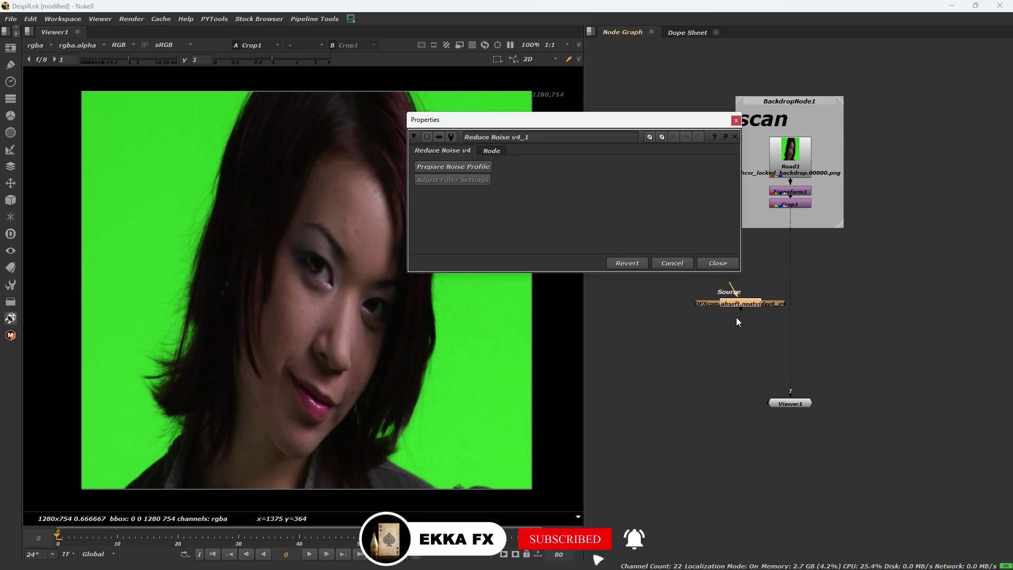
pyautogui.click(806, 299)
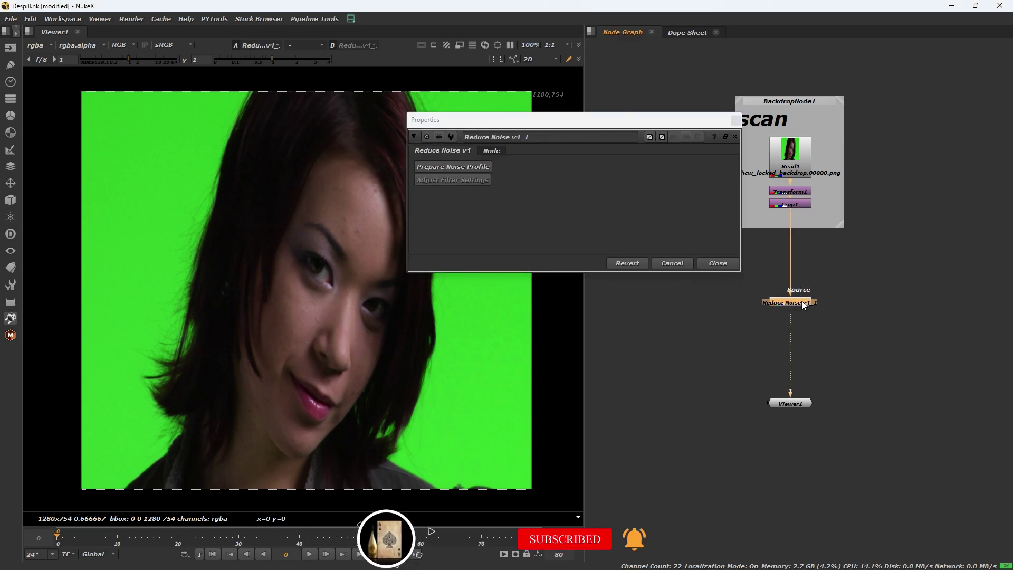
# - Auto-build a noise profile from the plate and raise the temporal filter radius to 5
pyautogui.click(446, 168)
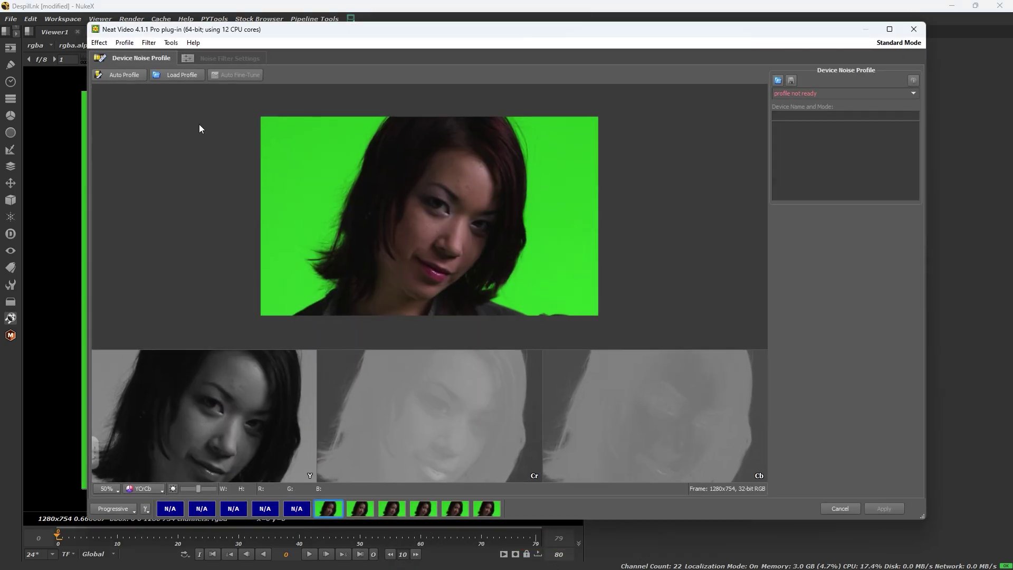
pyautogui.click(124, 75)
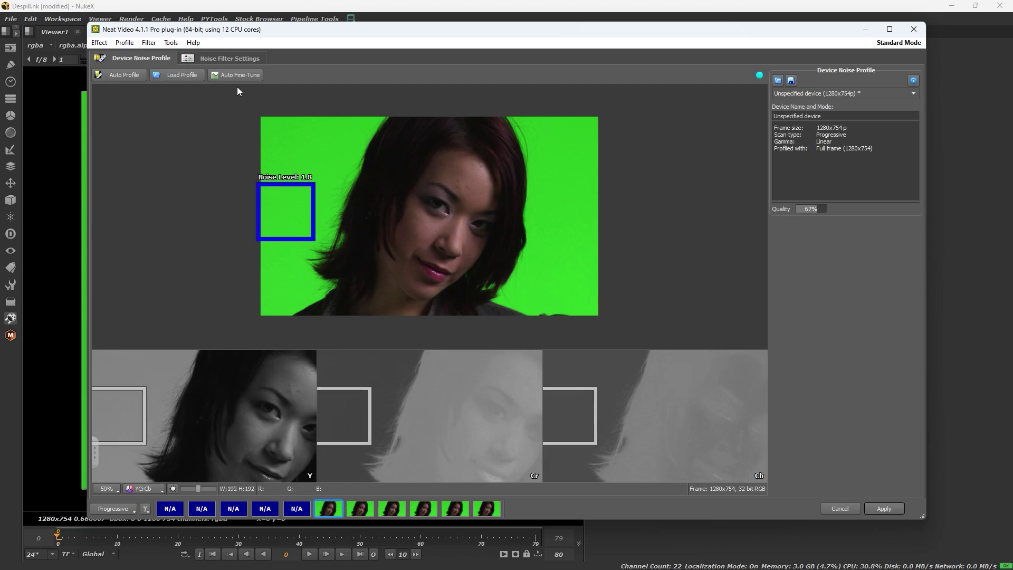
pyautogui.click(218, 59)
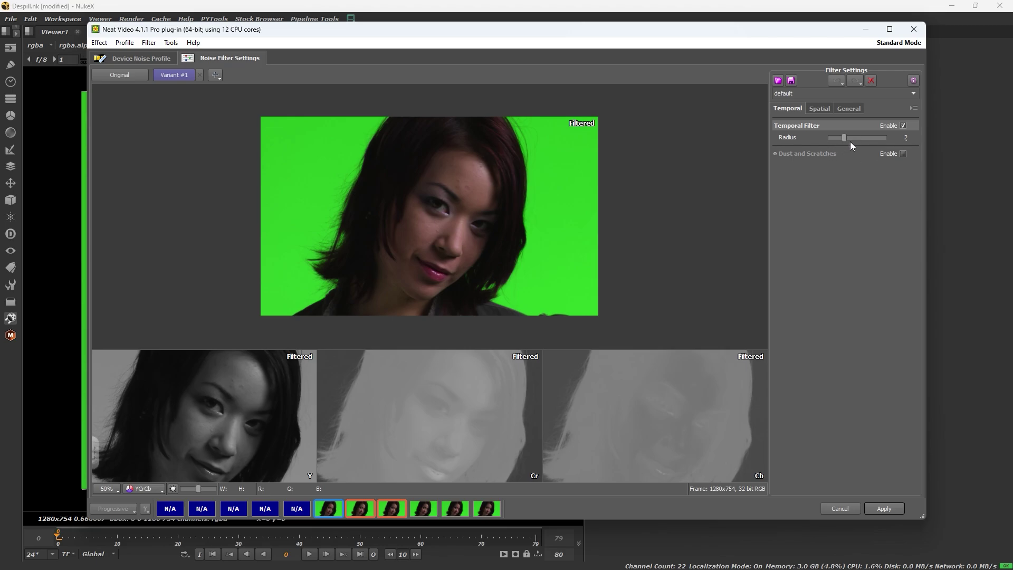
pyautogui.moveTo(844, 138); pyautogui.dragTo(887, 138)
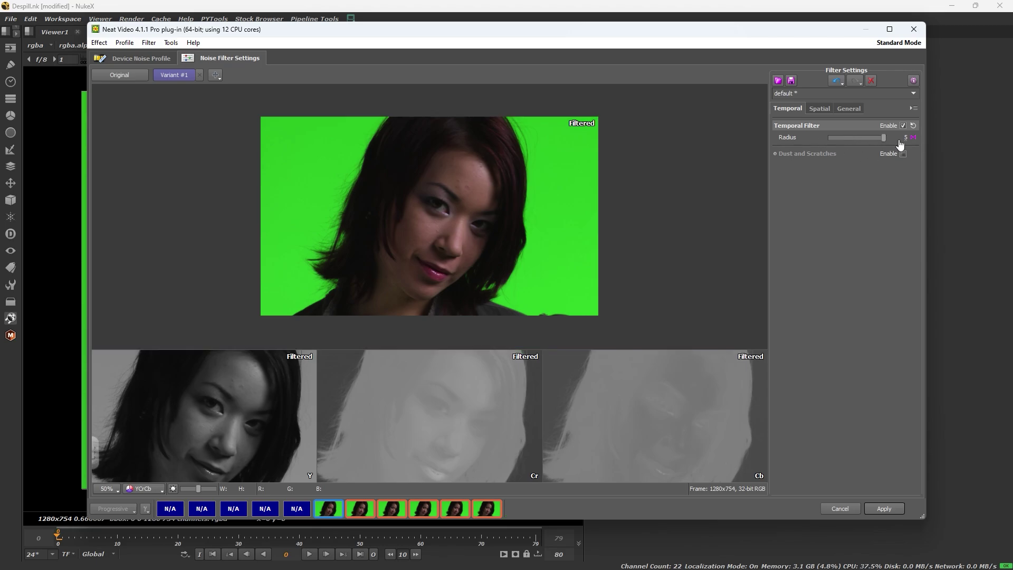
pyautogui.click(141, 58)
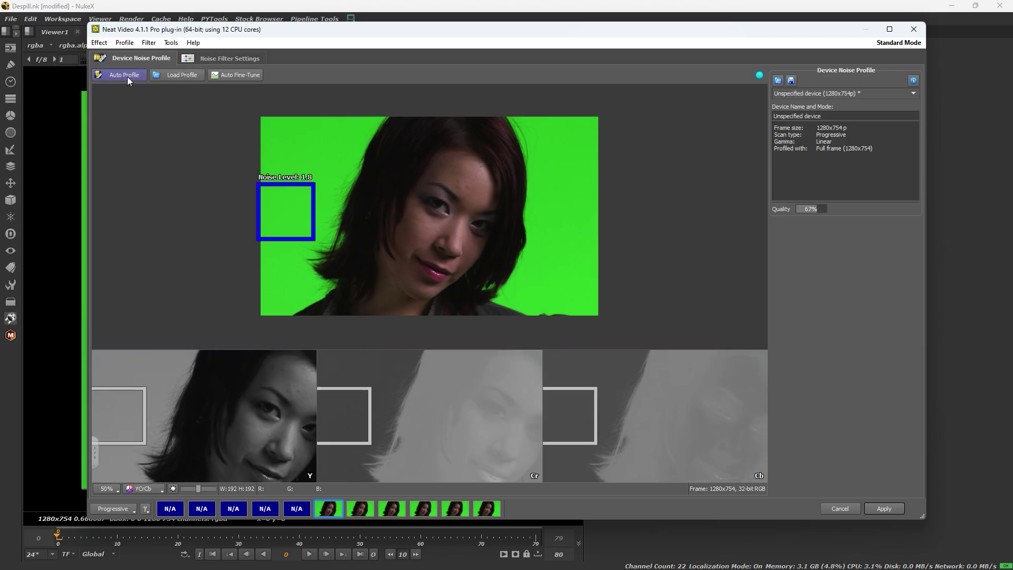
# - Apply the Neat Video denoise, check its blue channel, close its properties and return to full colour
pyautogui.click(880, 509)
pyautogui.scroll(3, 305, 229)
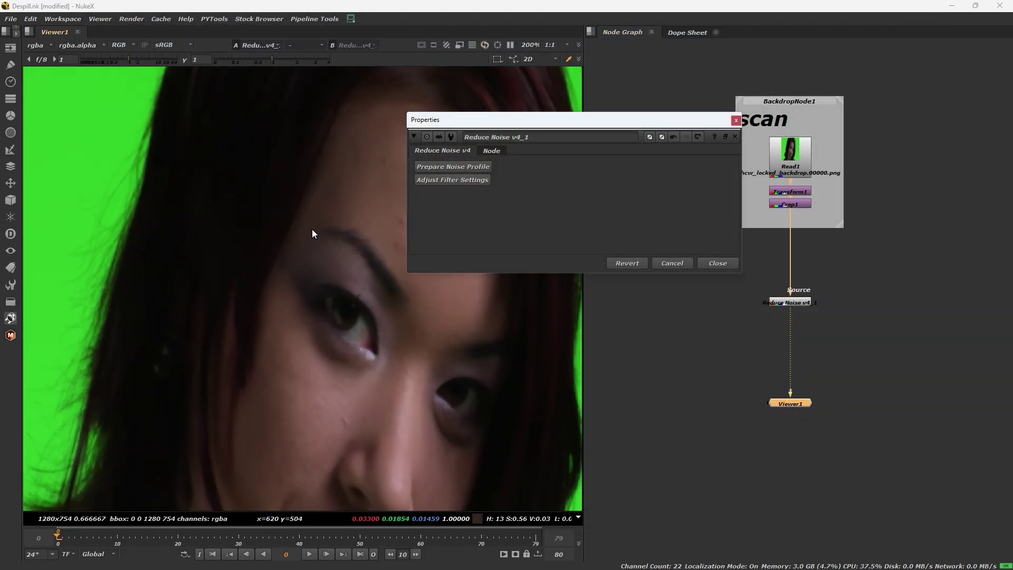
pyautogui.scroll(-3, 311, 224)
pyautogui.scroll(2, 310, 224)
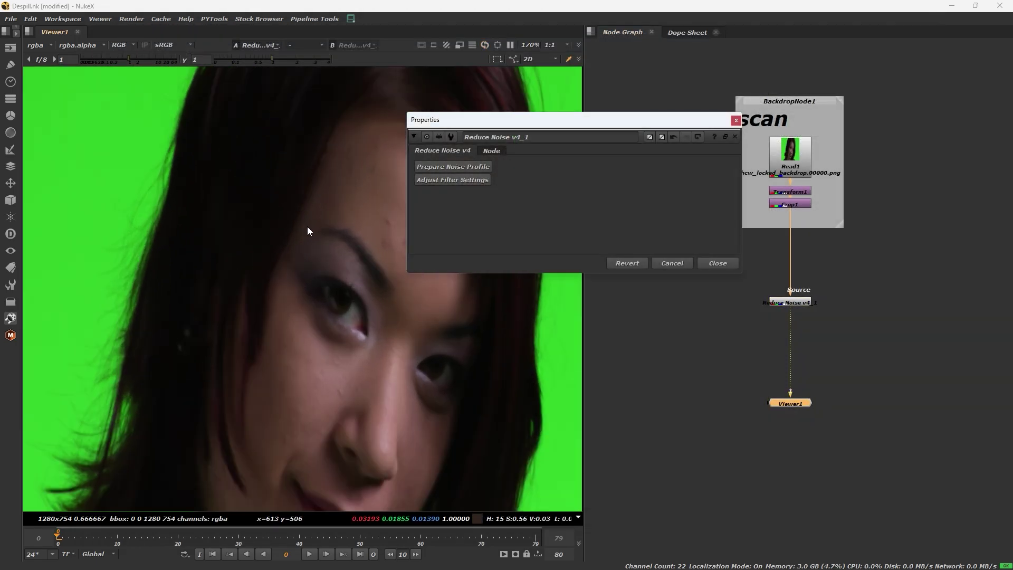
pyautogui.press('b')
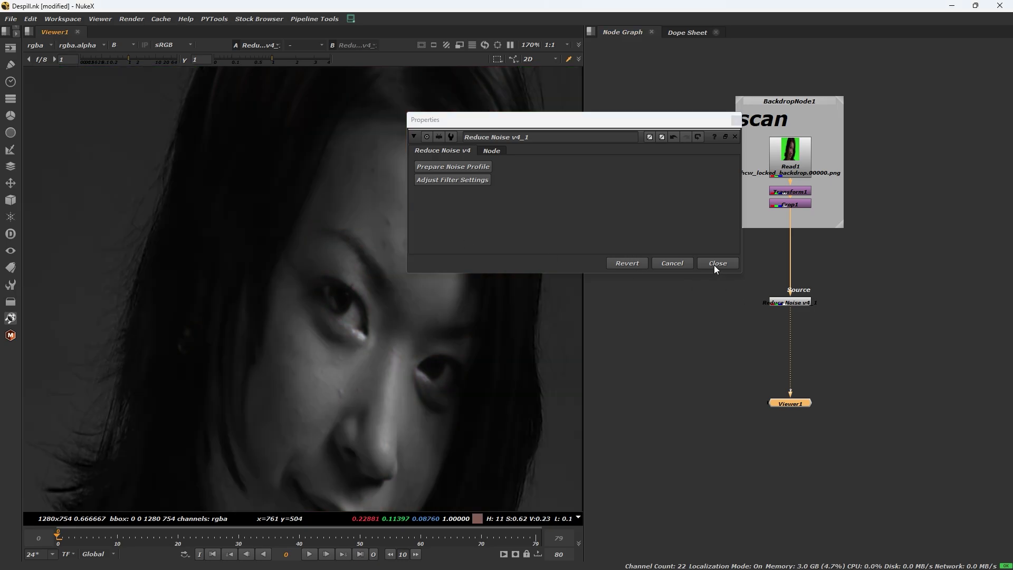
pyautogui.click(716, 263)
pyautogui.scroll(2, 799, 315)
pyautogui.click(796, 304)
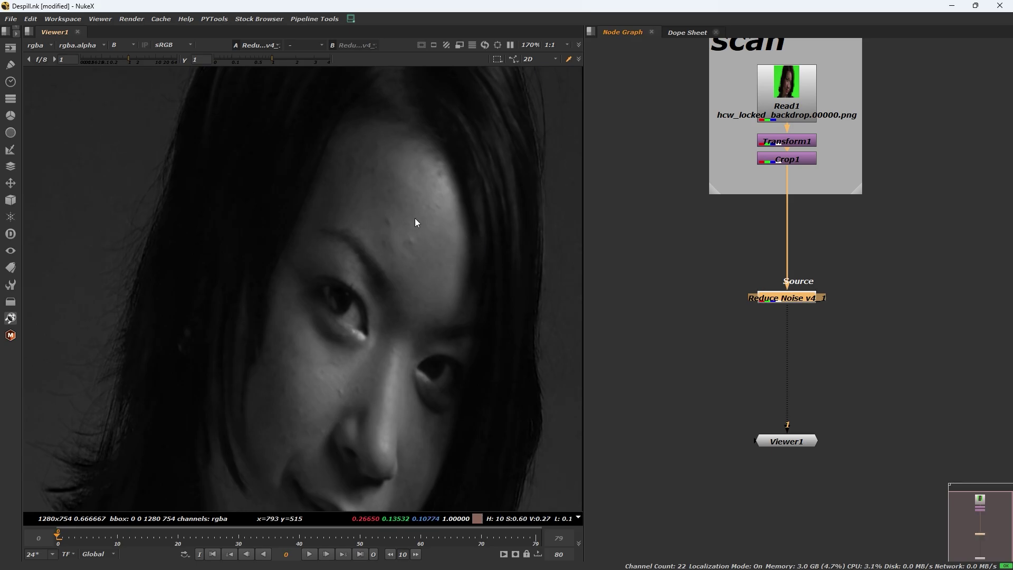
pyautogui.scroll(-2, 415, 218)
pyautogui.press('b')
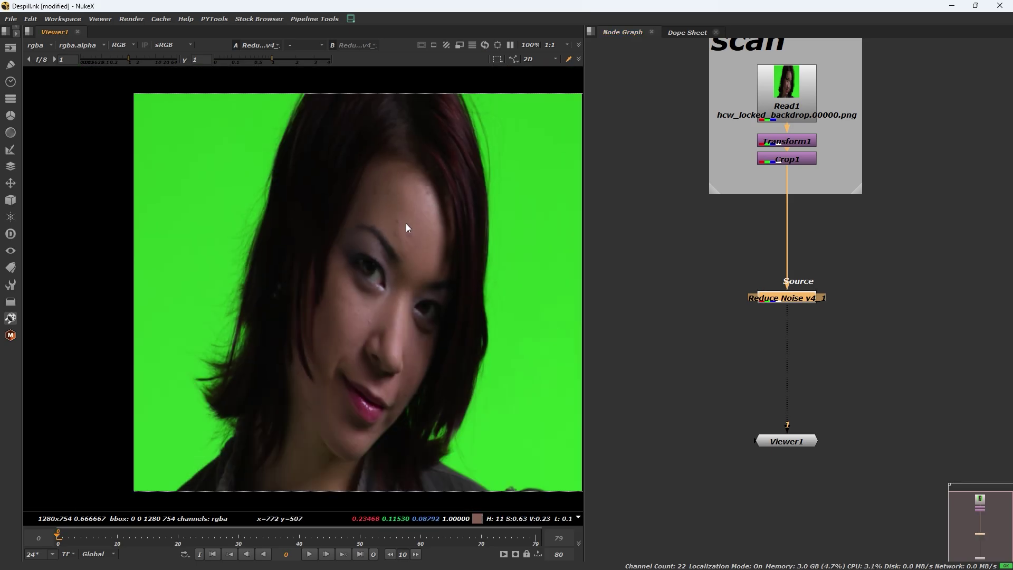
# - Recentre the plate in the viewer and move the Reduce Noise node slightly higher
pyautogui.scroll(-1, 394, 233)
pyautogui.moveTo(394, 233); pyautogui.dragTo(379, 228, button='middle')
pyautogui.moveTo(792, 300); pyautogui.dragTo(791, 296)
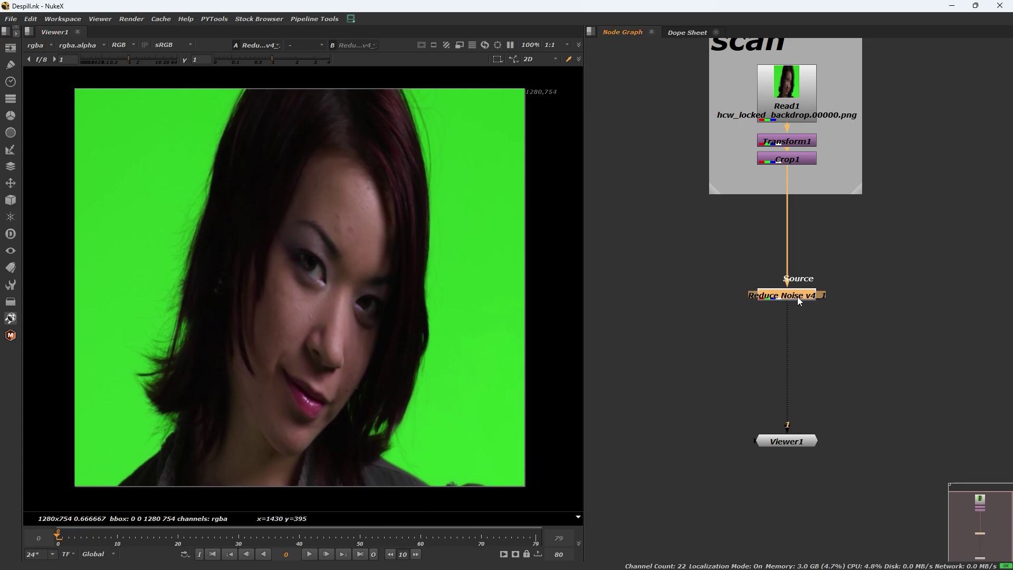
pyautogui.moveTo(797, 297); pyautogui.dragTo(796, 296)
pyautogui.press('1')
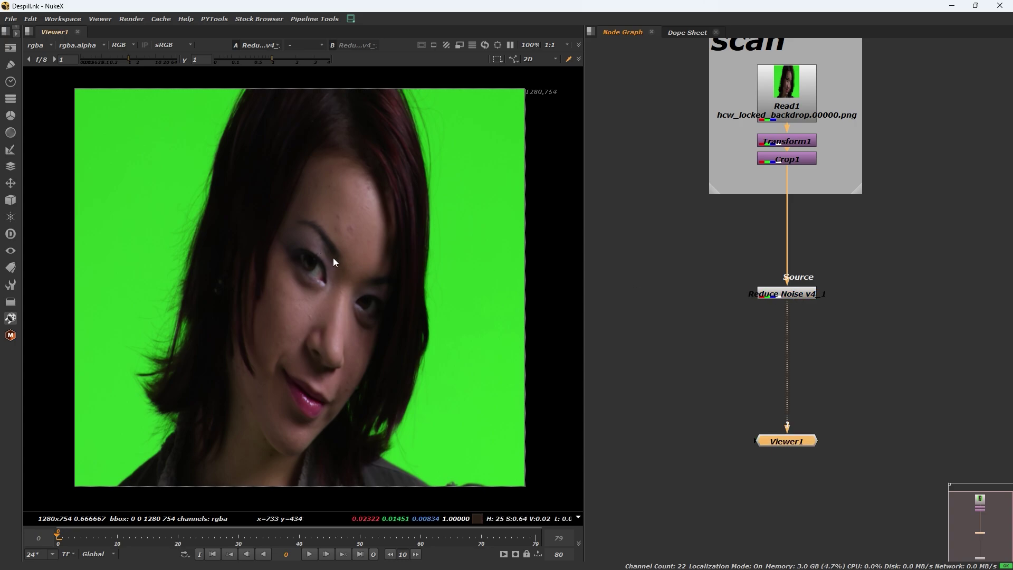
pyautogui.moveTo(785, 296); pyautogui.dragTo(785, 288)
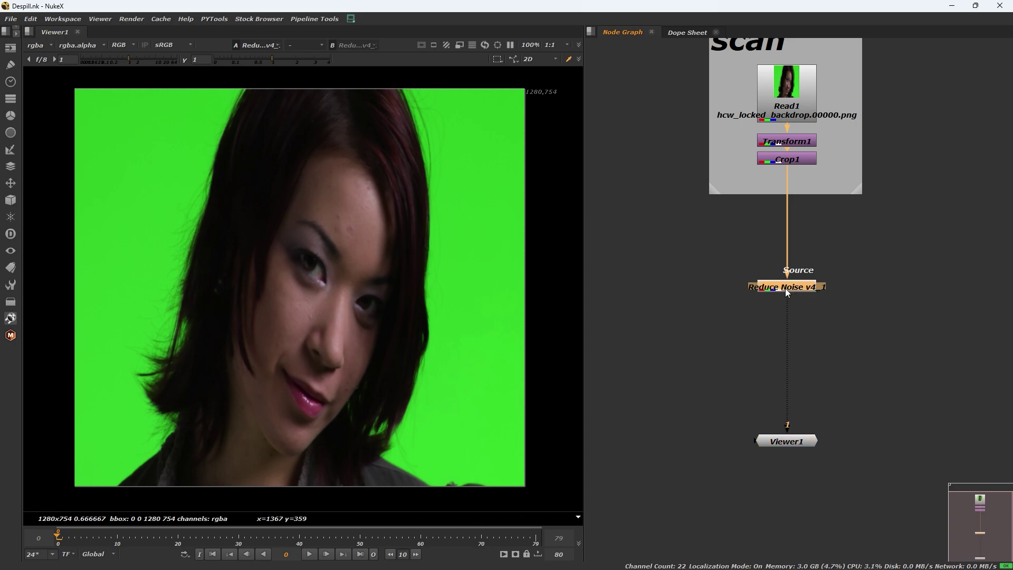
# - Add a Keyer1 node between Reduce Noise and Viewer1 and set it to pull a green key
pyautogui.click(691, 345)
pyautogui.write('key')
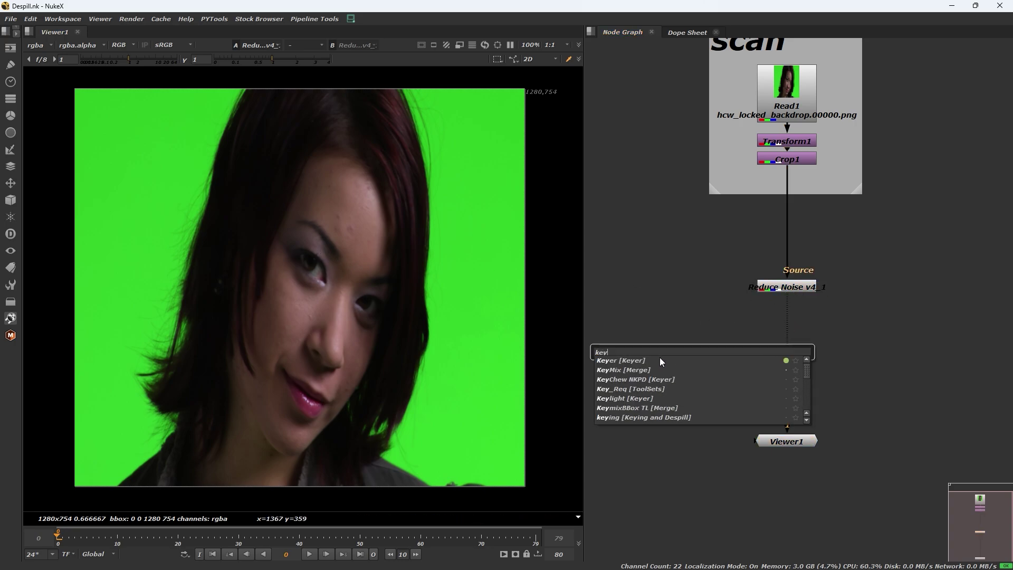
pyautogui.click(641, 360)
pyautogui.moveTo(777, 159); pyautogui.dragTo(580, 215)
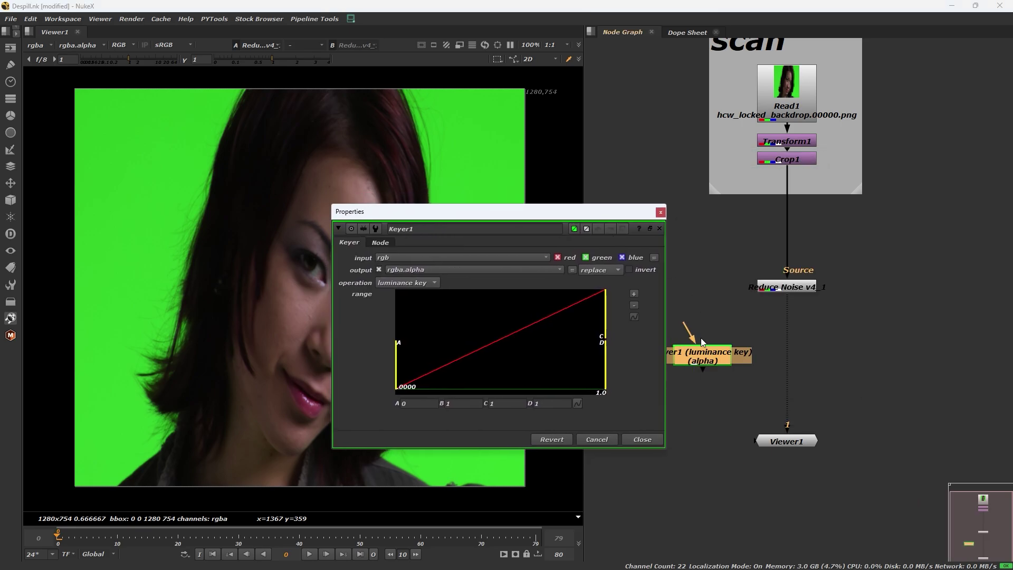
pyautogui.moveTo(720, 358); pyautogui.dragTo(805, 363)
pyautogui.click(791, 439)
pyautogui.moveTo(515, 214); pyautogui.dragTo(708, 179)
pyautogui.click(572, 248)
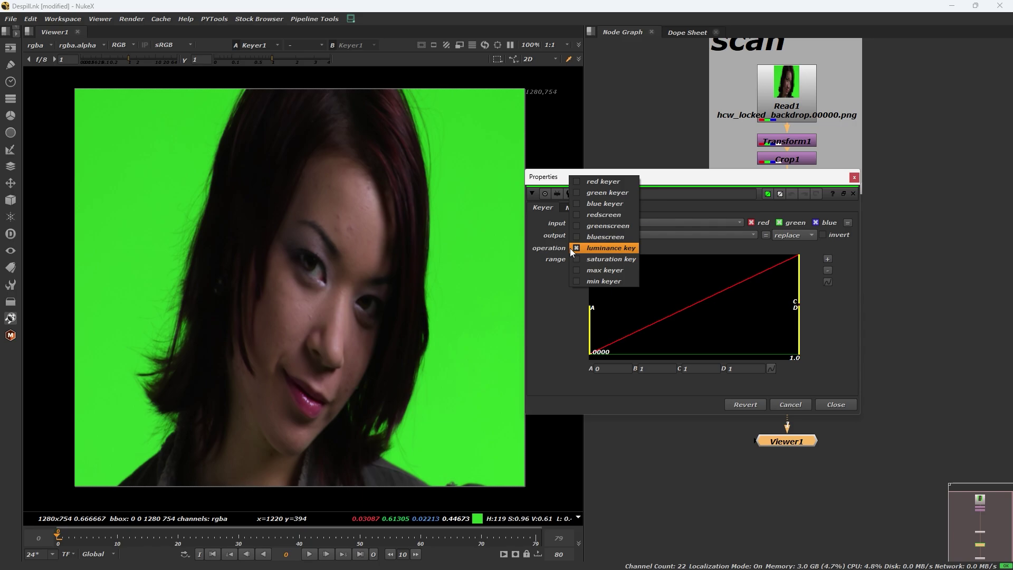
pyautogui.click(600, 193)
# - View the alpha, invert the matte, and set the key range to A 0.238 and B 0.531
pyautogui.press('a')
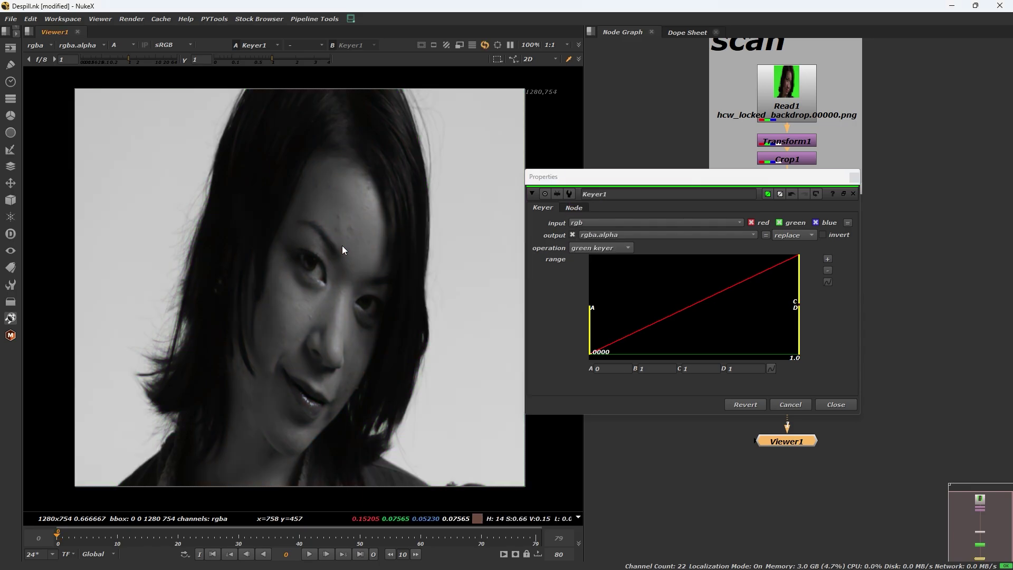
pyautogui.click(823, 234)
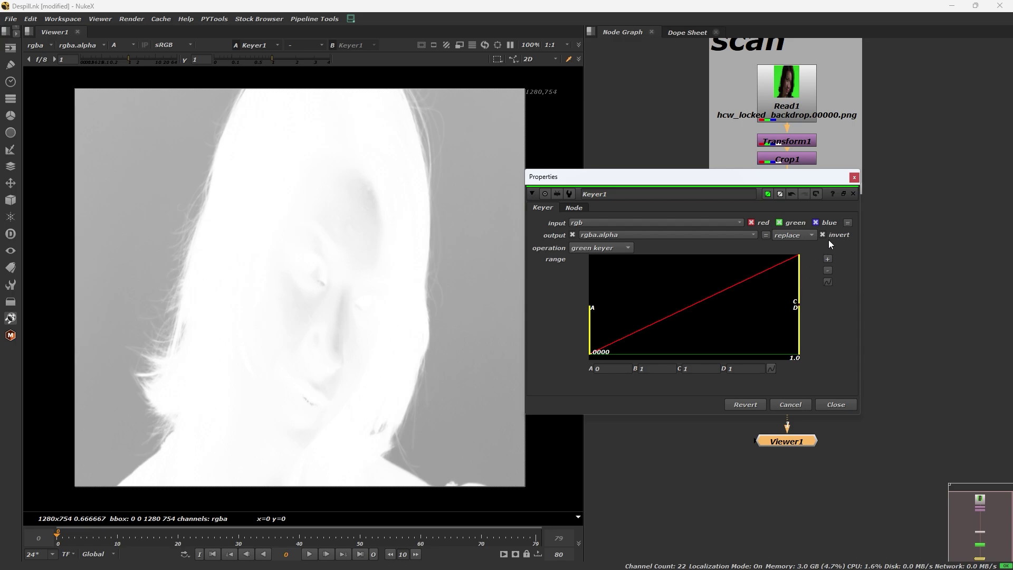
pyautogui.moveTo(801, 290); pyautogui.dragTo(746, 291)
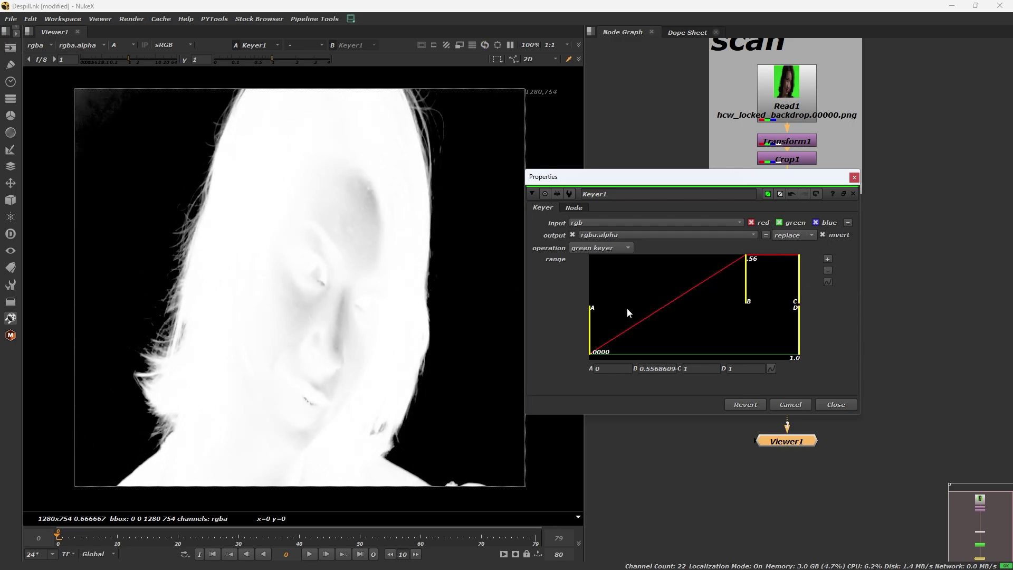
pyautogui.moveTo(592, 314); pyautogui.dragTo(599, 314)
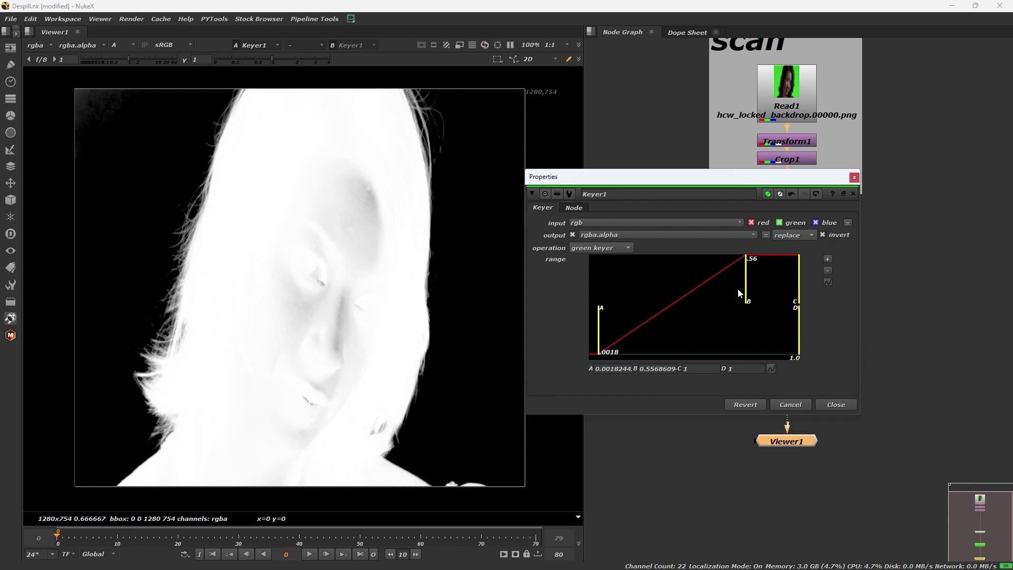
pyautogui.moveTo(745, 291); pyautogui.dragTo(742, 291)
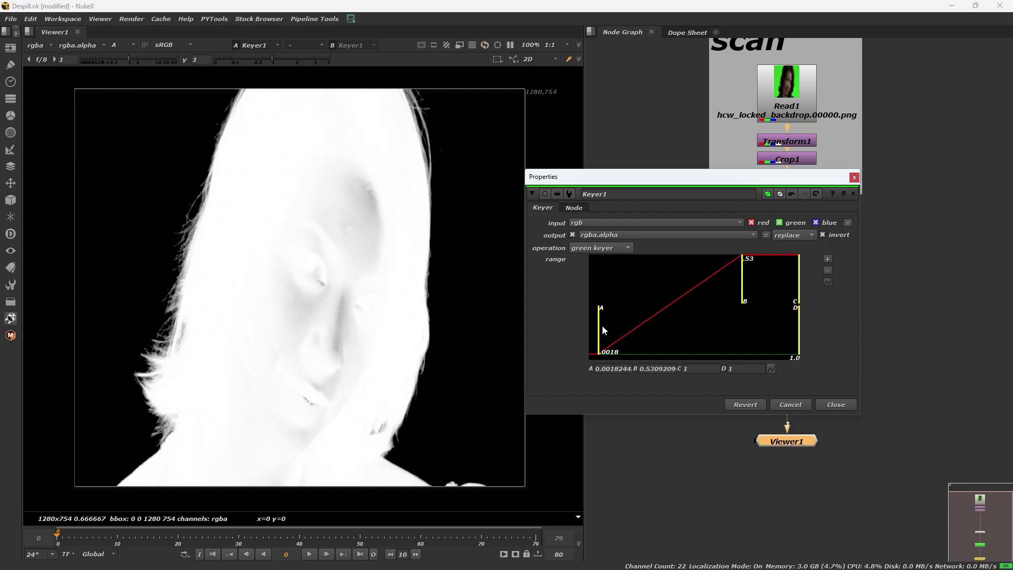
pyautogui.moveTo(600, 325); pyautogui.dragTo(697, 323)
# - Move Keyer1 left onto a side branch with an elbow dot and view Reduce Noise's output
pyautogui.click(836, 404)
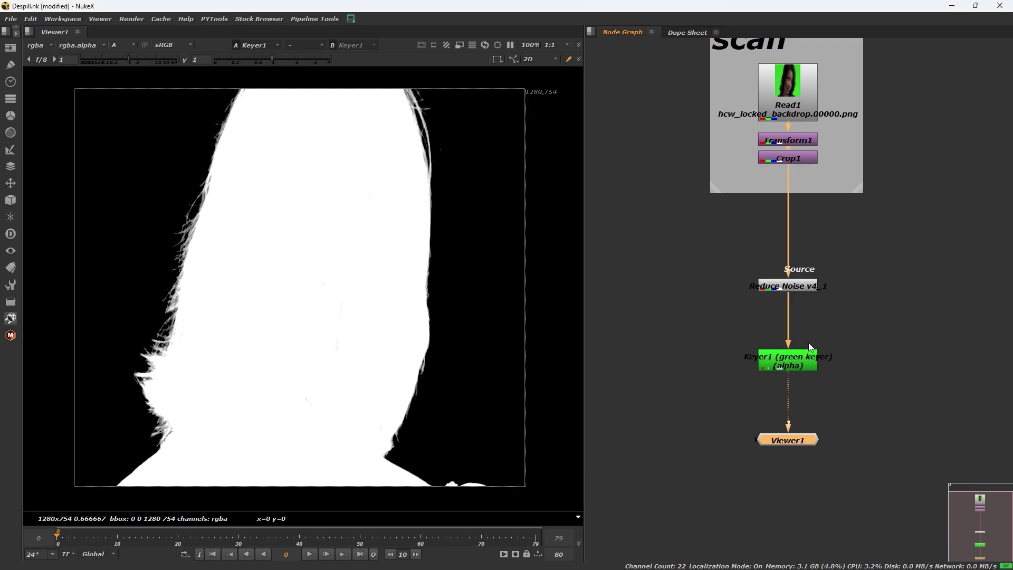
pyautogui.moveTo(810, 340); pyautogui.dragTo(686, 356)
pyautogui.keyDown('ctrl'); pyautogui.moveTo(730, 313); pyautogui.dragTo(653, 273); pyautogui.keyUp('ctrl')
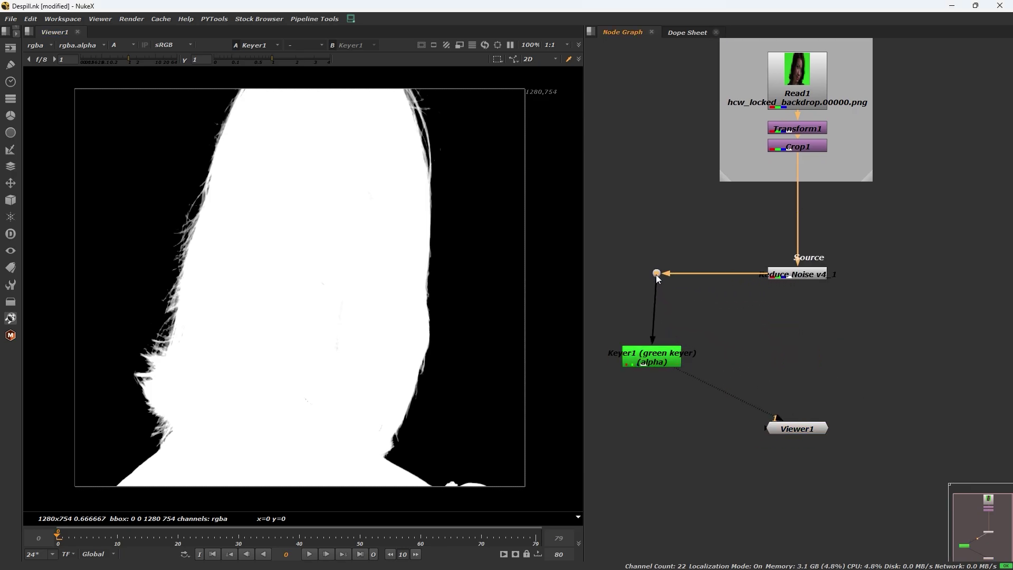
pyautogui.click(801, 277)
pyautogui.press('1')
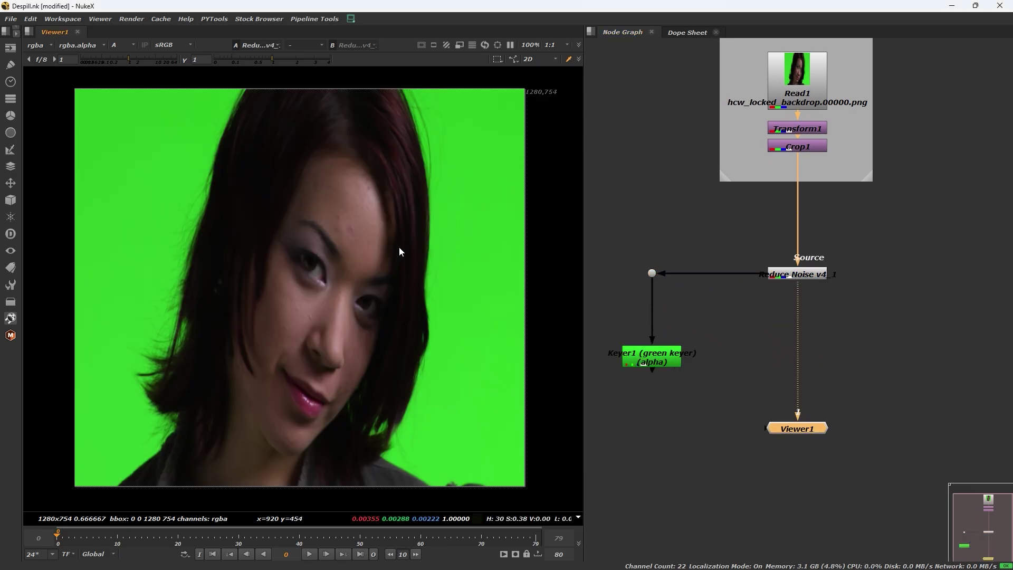
# - Insert a Keymix1 node between Reduce Noise v4_1 and Viewer1
pyautogui.moveTo(808, 420); pyautogui.dragTo(809, 458)
pyautogui.click(812, 352)
pyautogui.press('Tab')
pyautogui.write('ke')
pyautogui.click(743, 373)
pyautogui.moveTo(825, 358); pyautogui.dragTo(808, 350)
pyautogui.click(641, 233)
pyautogui.scroll(-2, 751, 310)
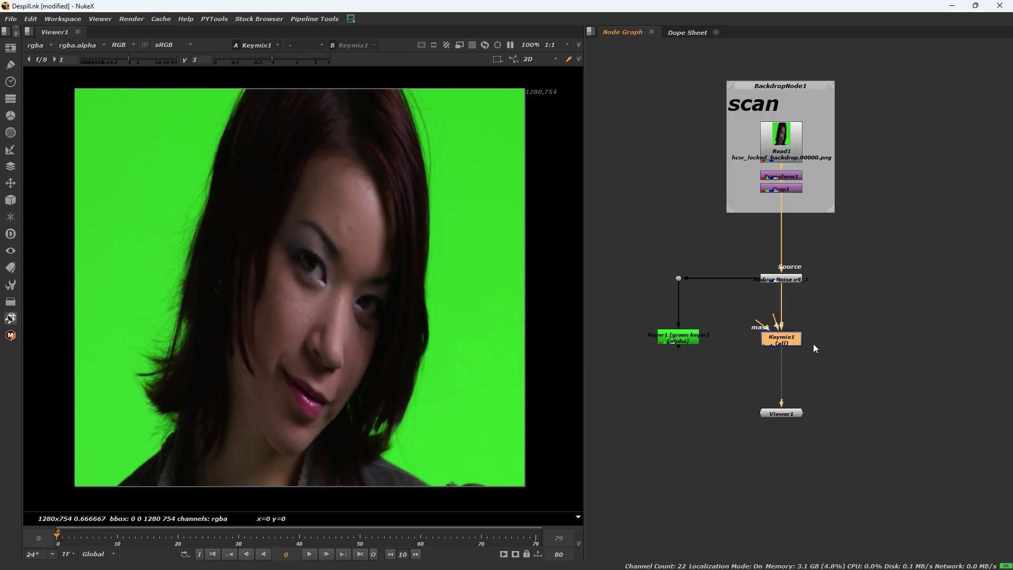
pyautogui.scroll(1, 809, 326)
pyautogui.moveTo(848, 328)
pyautogui.mouseDown(button='middle')
pyautogui.moveTo(810, 326)
pyautogui.moveTo(830, 326)
pyautogui.mouseUp(button='middle')
pyautogui.click(839, 325)
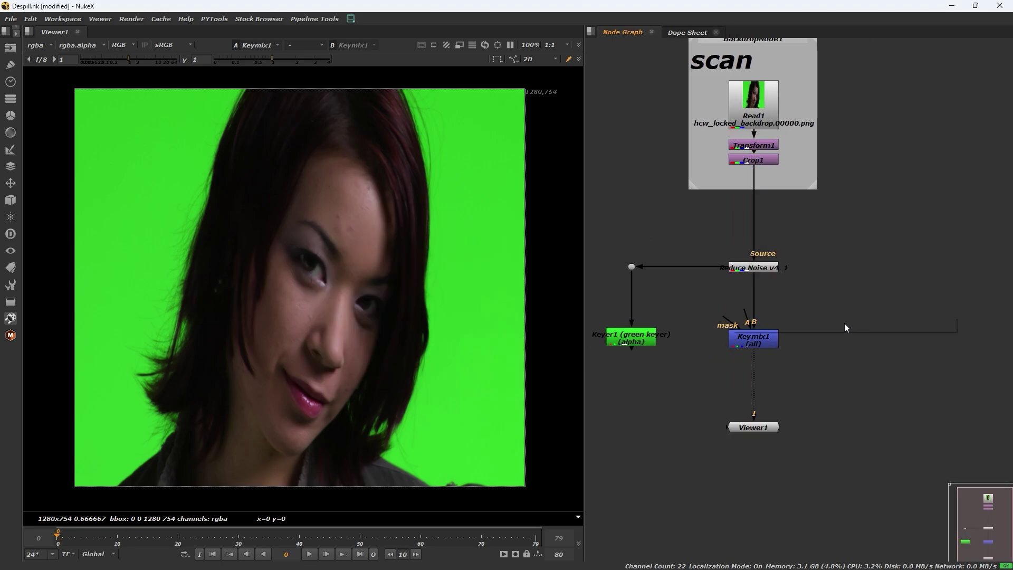
# - Add a Constant1 node and set its colour to magenta (1, 0, 0.795)
pyautogui.press('Tab')
pyautogui.write('co')
pyautogui.click(791, 341)
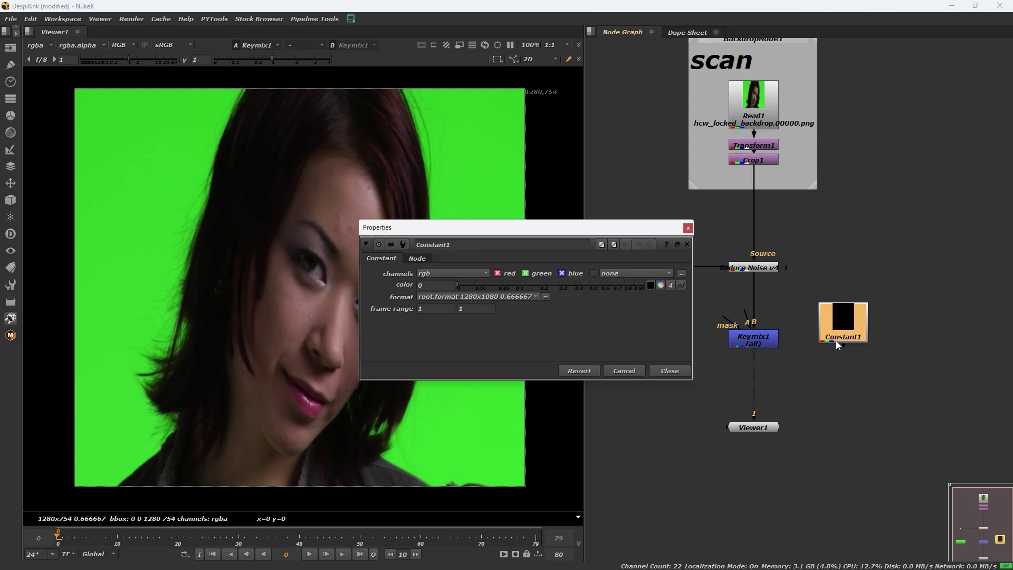
pyautogui.click(660, 285)
pyautogui.moveTo(631, 226); pyautogui.dragTo(830, 200)
pyautogui.click(852, 259)
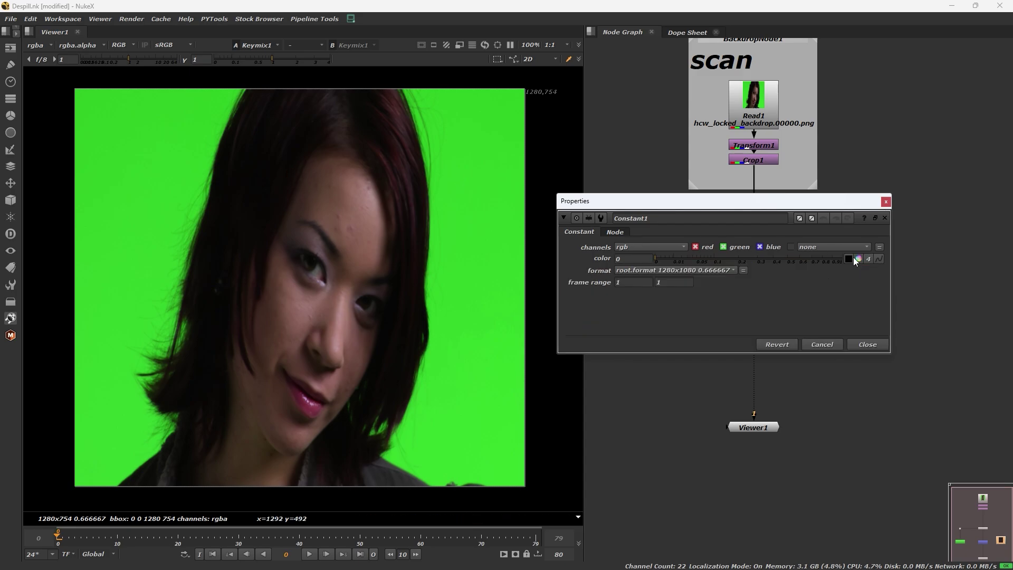
pyautogui.keyDown('ctrl'); pyautogui.click(860, 259); pyautogui.keyUp('ctrl')
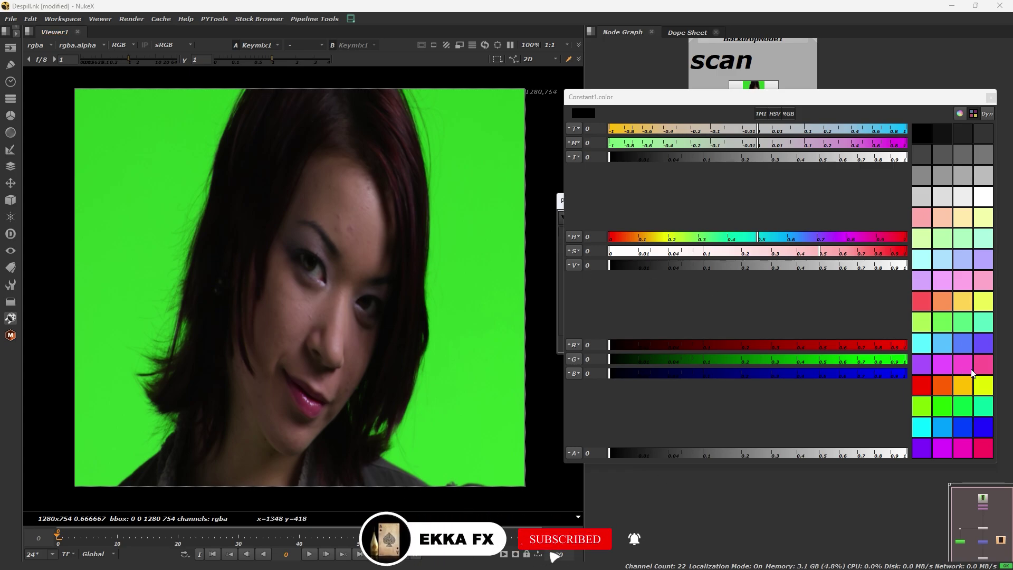
pyautogui.click(959, 114)
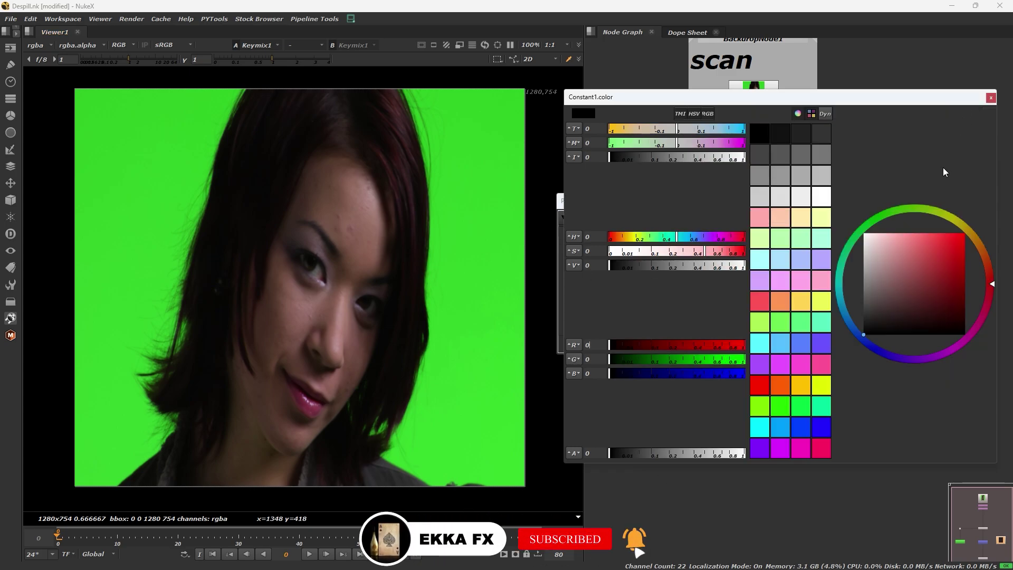
pyautogui.click(795, 114)
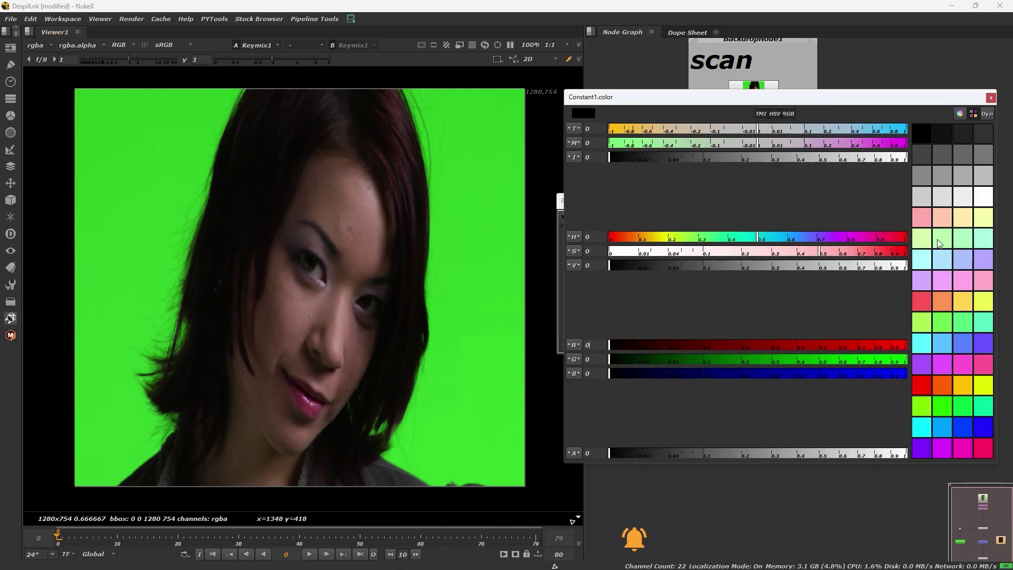
pyautogui.click(964, 364)
pyautogui.click(959, 114)
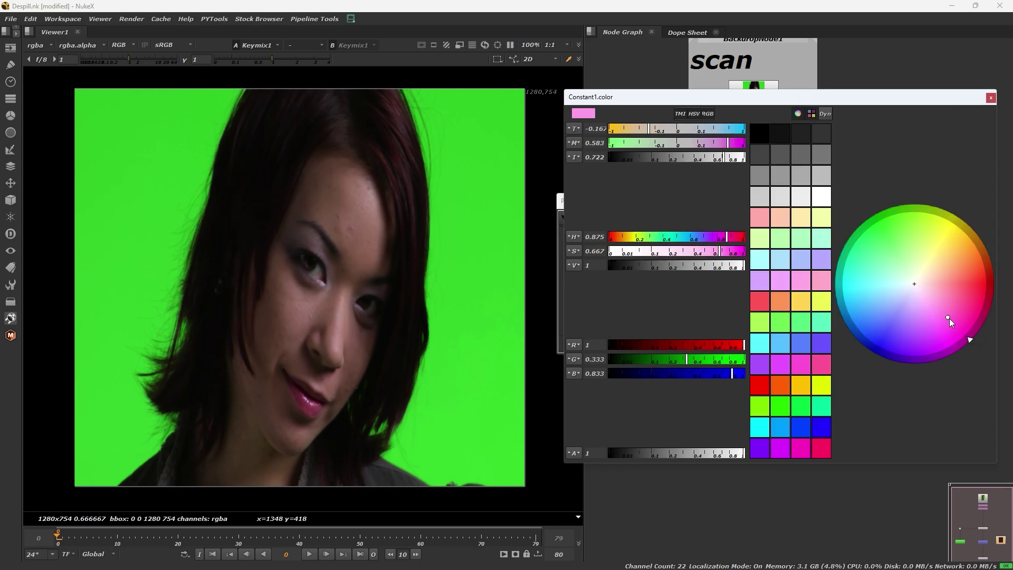
pyautogui.moveTo(948, 318)
pyautogui.mouseDown()
pyautogui.moveTo(970, 331)
pyautogui.moveTo(967, 344)
pyautogui.mouseUp()
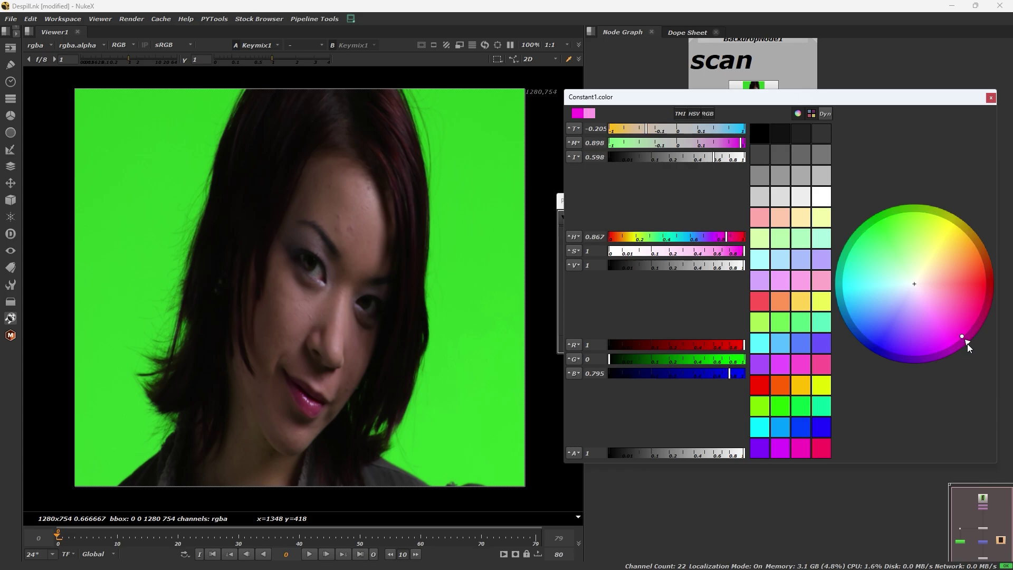
pyautogui.click(991, 97)
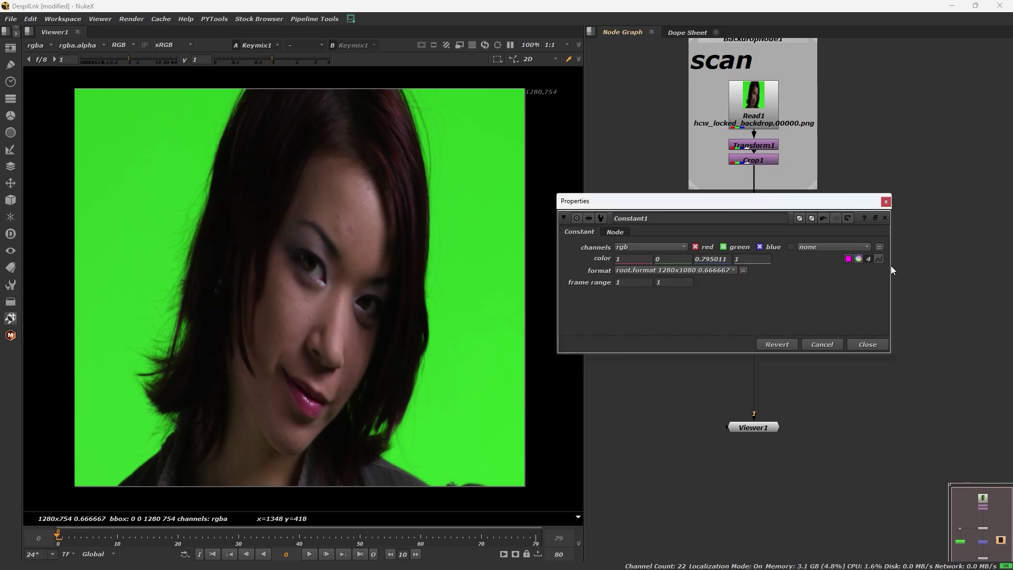
# - Set Constant1's channels to rgba and connect it to Keymix1's A input
pyautogui.click(635, 246)
pyautogui.click(642, 273)
pyautogui.click(868, 344)
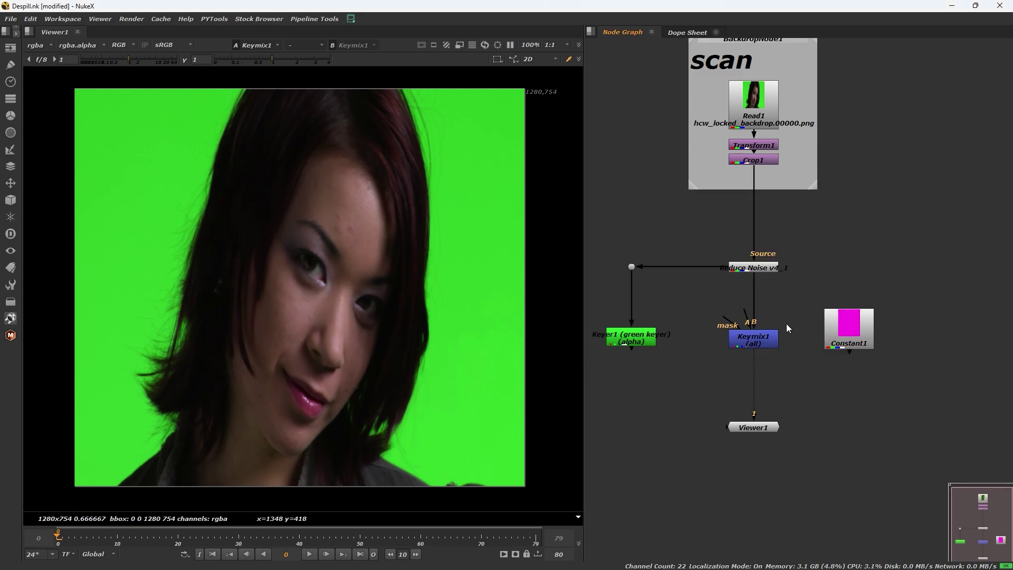
pyautogui.moveTo(747, 315); pyautogui.dragTo(847, 338)
# - Connect Keymix1's mask input to Keyer1, move Constant1 right, and frame all nodes
pyautogui.click(777, 341)
pyautogui.moveTo(724, 318); pyautogui.dragTo(633, 338)
pyautogui.moveTo(800, 363); pyautogui.dragTo(812, 335, button='middle')
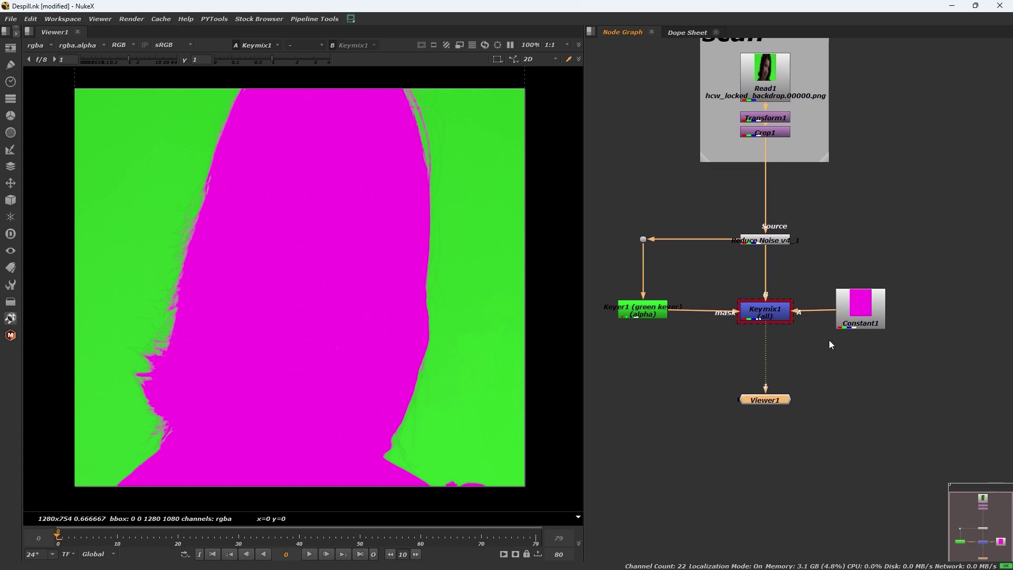
pyautogui.moveTo(852, 310); pyautogui.dragTo(878, 312)
pyautogui.click(745, 312)
pyautogui.press('f')
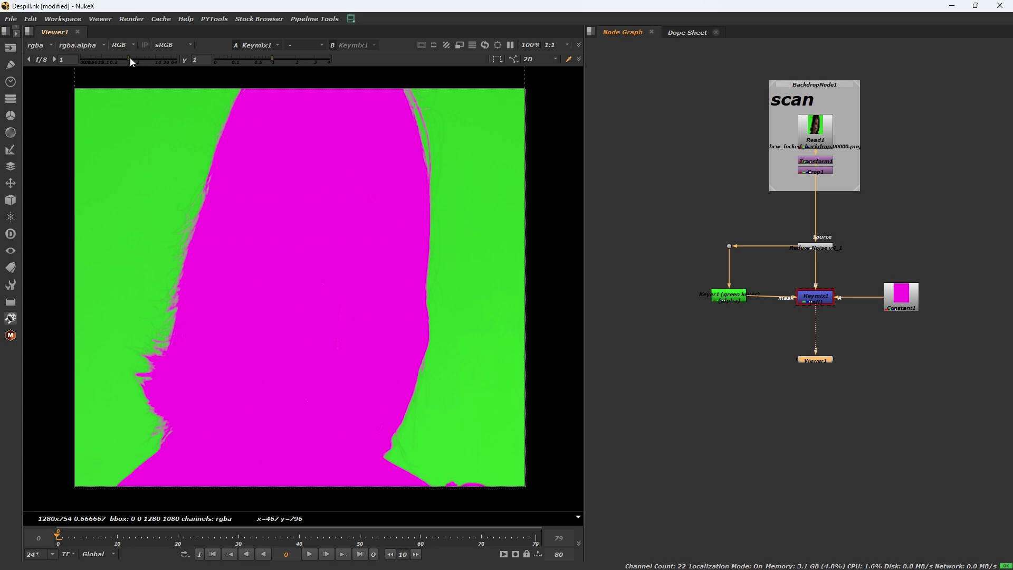
# - Set viewer gain to 0.95 and gamma to 0.21, then shift the dot and Keyer1 left
pyautogui.moveTo(130, 58); pyautogui.dragTo(130, 56)
pyautogui.moveTo(256, 56)
pyautogui.mouseDown()
pyautogui.moveTo(273, 55)
pyautogui.moveTo(239, 56)
pyautogui.mouseUp()
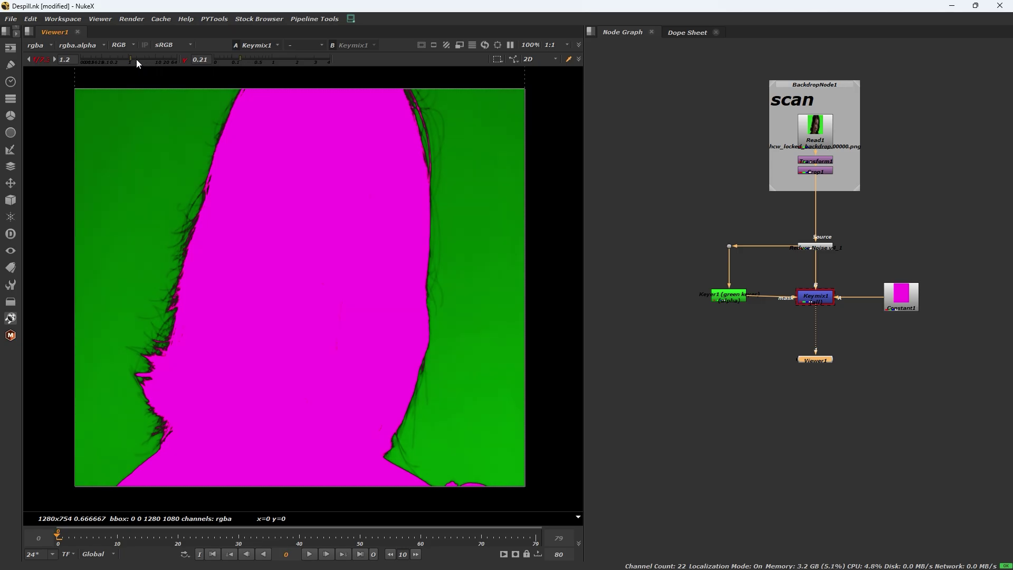
pyautogui.moveTo(136, 59); pyautogui.dragTo(128, 58)
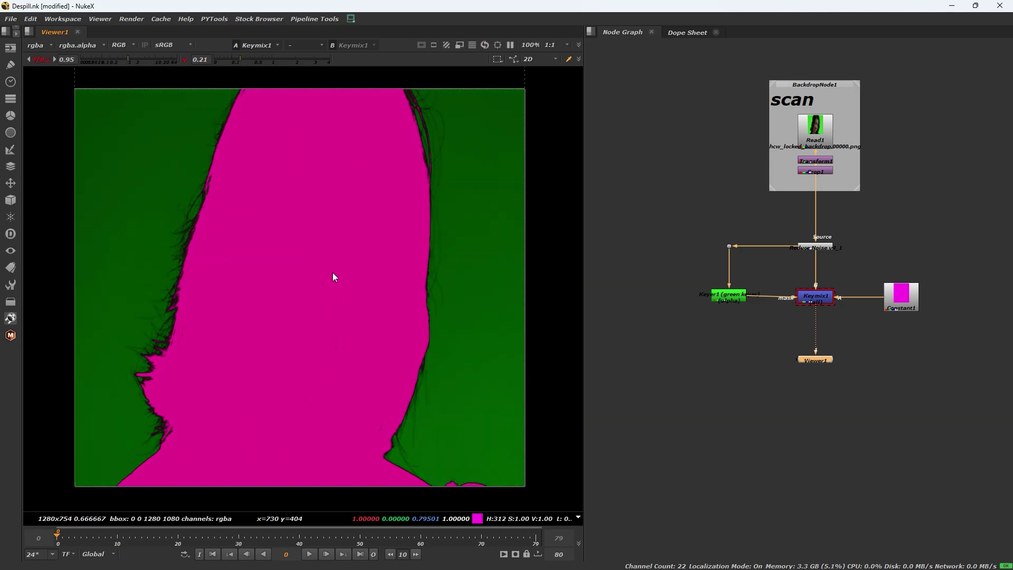
pyautogui.moveTo(421, 287); pyautogui.dragTo(419, 282, button='middle')
pyautogui.moveTo(834, 376); pyautogui.dragTo(768, 308, button='middle')
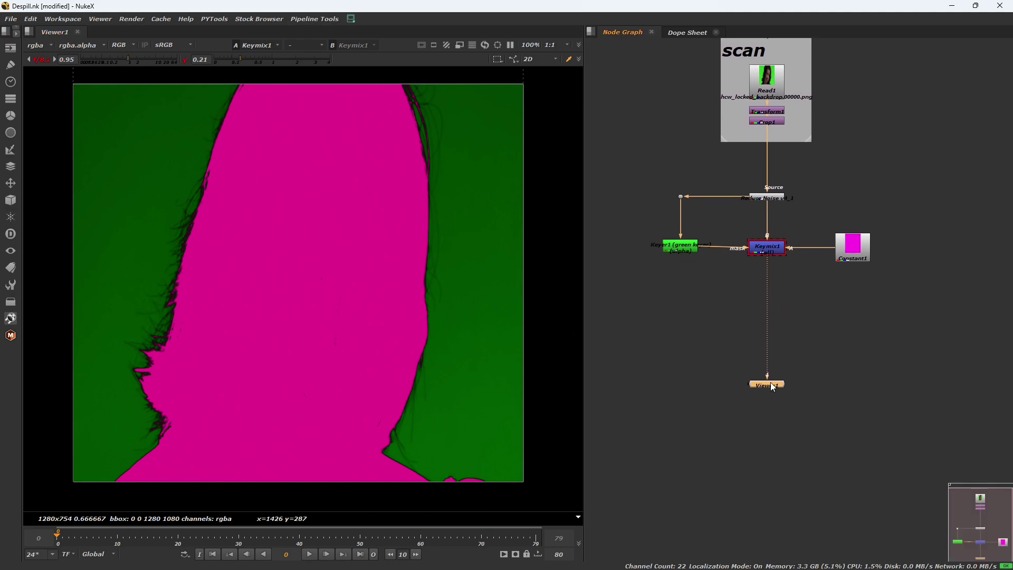
pyautogui.moveTo(632, 159); pyautogui.dragTo(716, 280)
pyautogui.moveTo(683, 244); pyautogui.dragTo(631, 243)
pyautogui.scroll(1, 663, 252)
# - Add an Erode (filter) node on the link between Keyer1 and Keymix1's mask
pyautogui.moveTo(663, 253); pyautogui.dragTo(691, 256, button='middle')
pyautogui.click(697, 281)
pyautogui.press('Tab')
pyautogui.write('err')
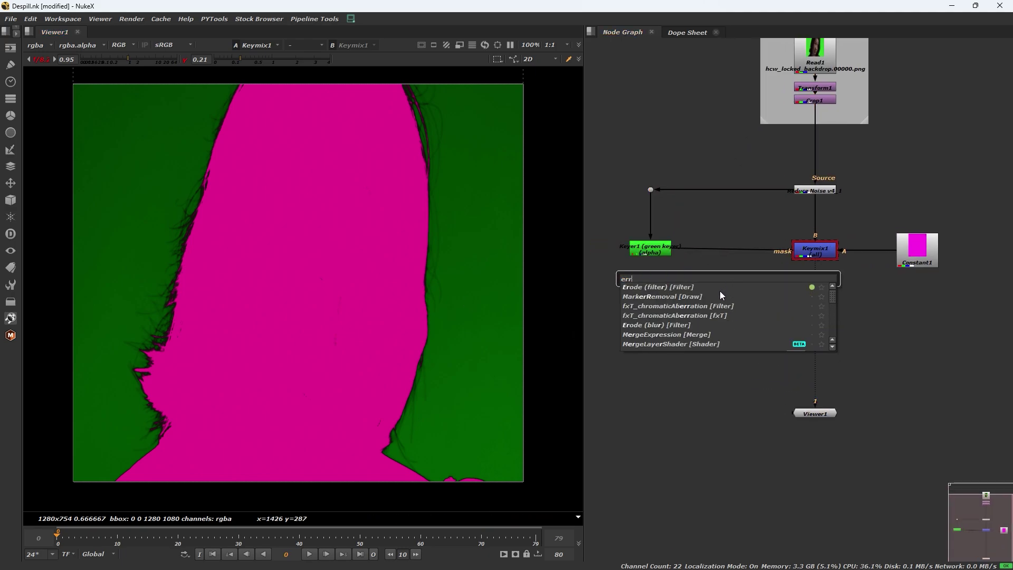
pyautogui.click(676, 287)
pyautogui.moveTo(739, 268); pyautogui.dragTo(717, 250)
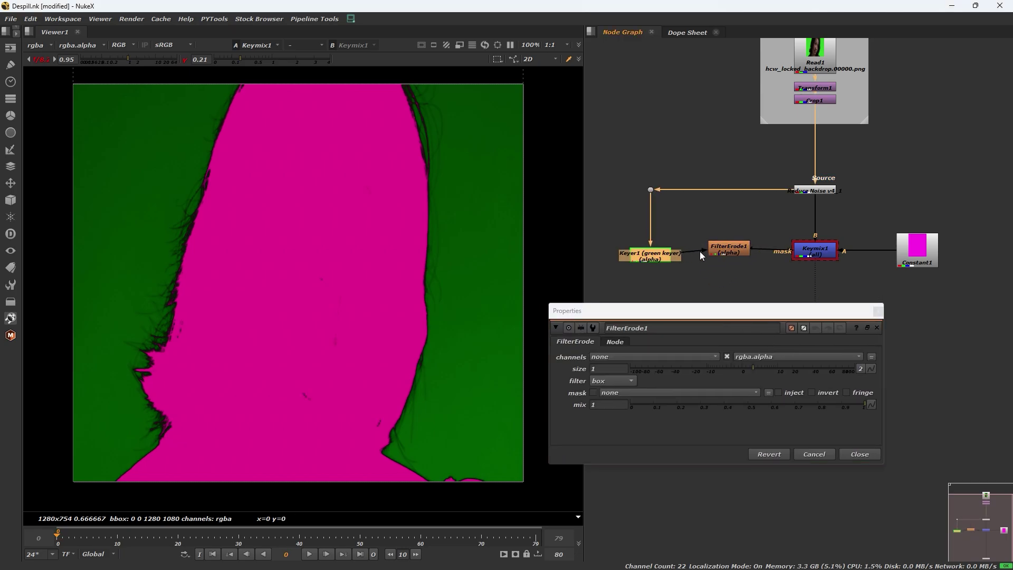
# - Set FilterErode1 to erode only the alpha channel with a size of -9
pyautogui.click(654, 256)
pyautogui.moveTo(697, 309); pyautogui.dragTo(721, 288)
pyautogui.click(726, 252)
pyautogui.click(656, 334)
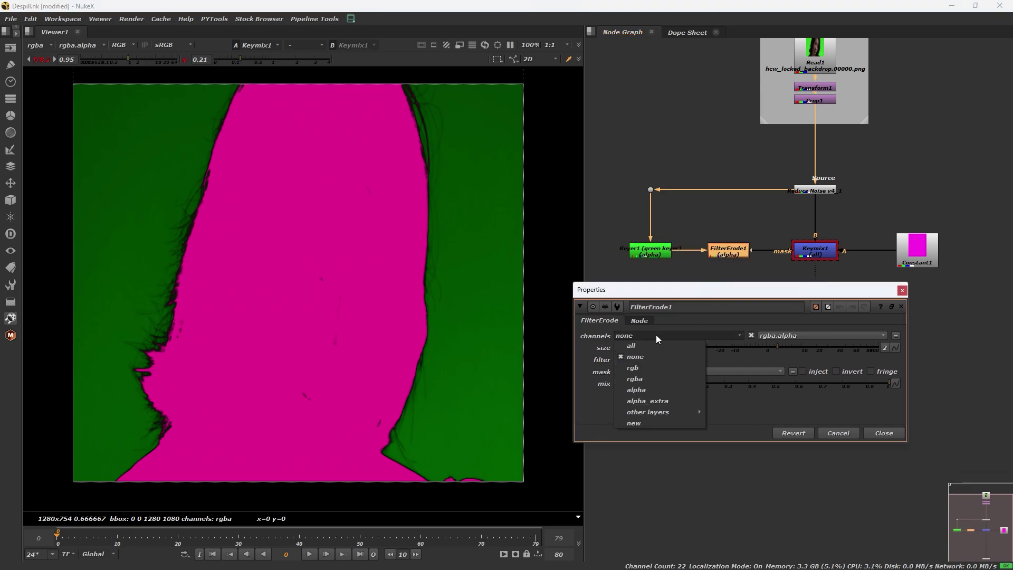
pyautogui.click(646, 390)
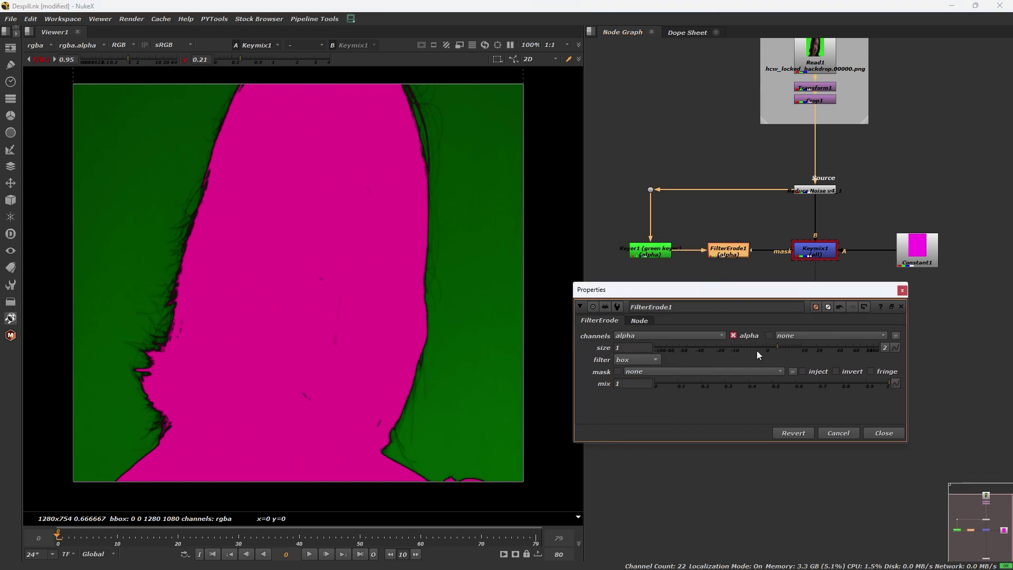
pyautogui.moveTo(774, 347); pyautogui.dragTo(729, 343)
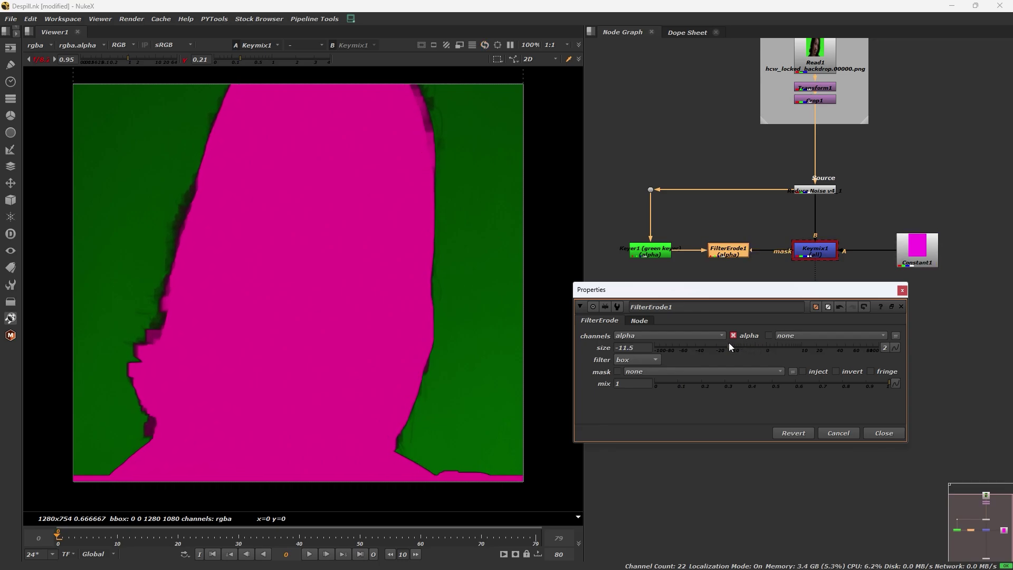
pyautogui.click(880, 431)
# - Insert an IBKColourV3_1 node after Keymix1 with green screen type and size 0.5
pyautogui.click(768, 325)
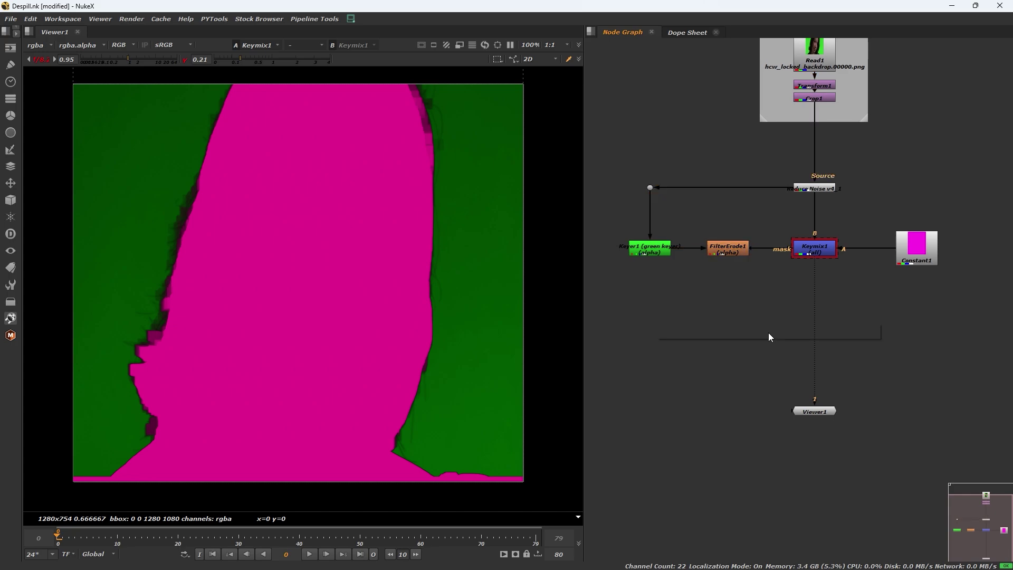
pyautogui.press('Tab')
pyautogui.write('ibk')
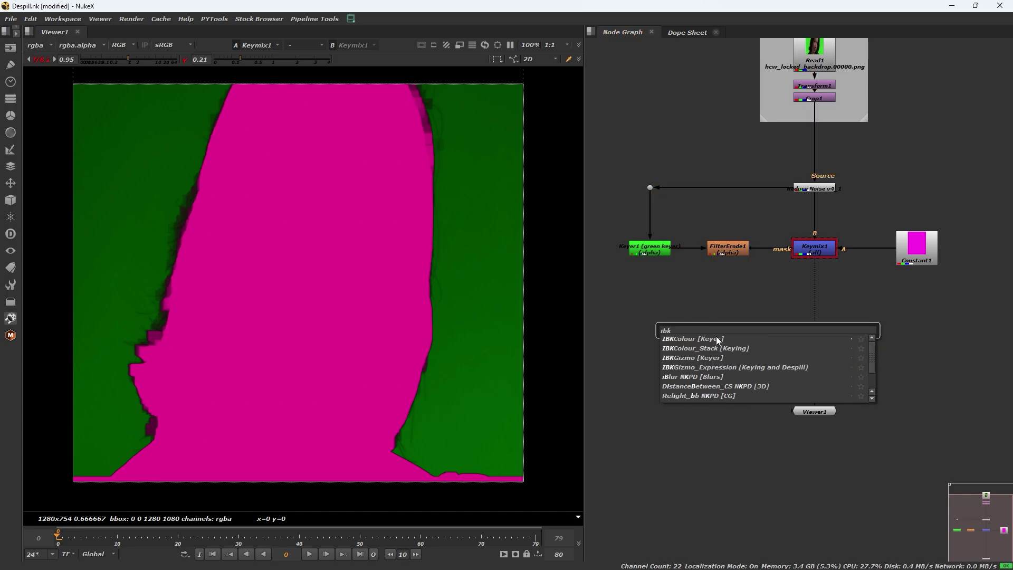
pyautogui.click(717, 338)
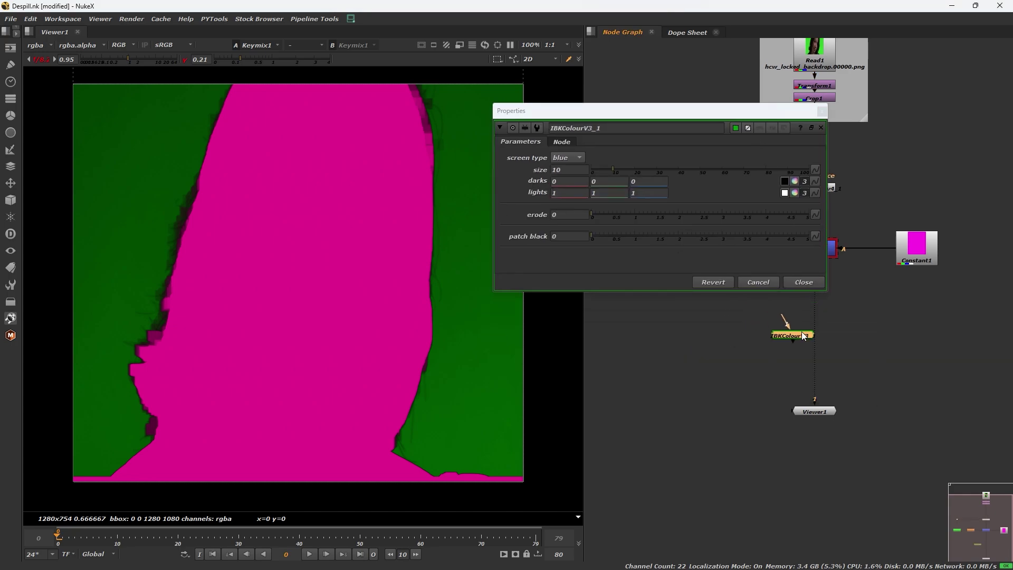
pyautogui.click(821, 329)
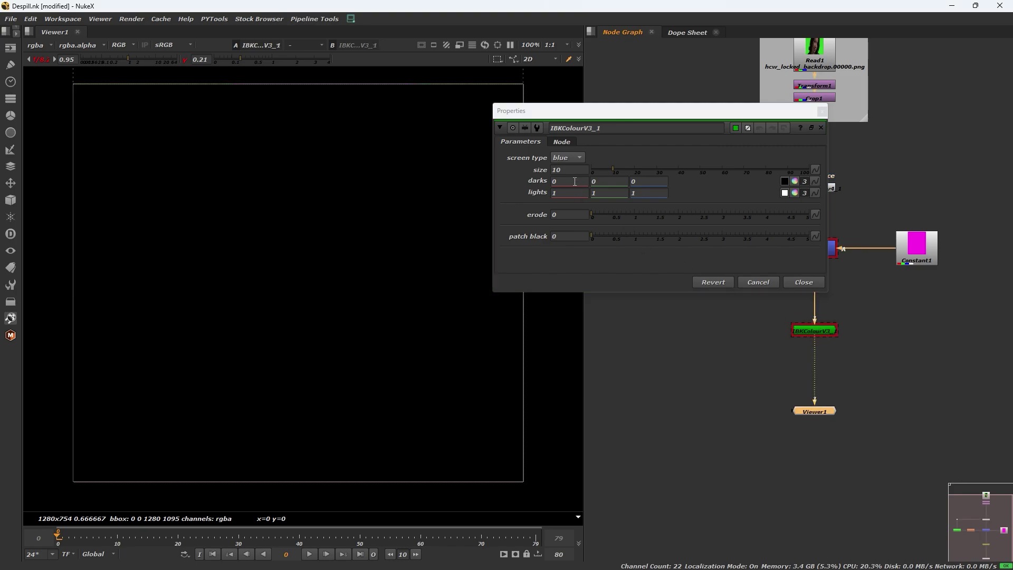
pyautogui.click(569, 159)
pyautogui.click(570, 149)
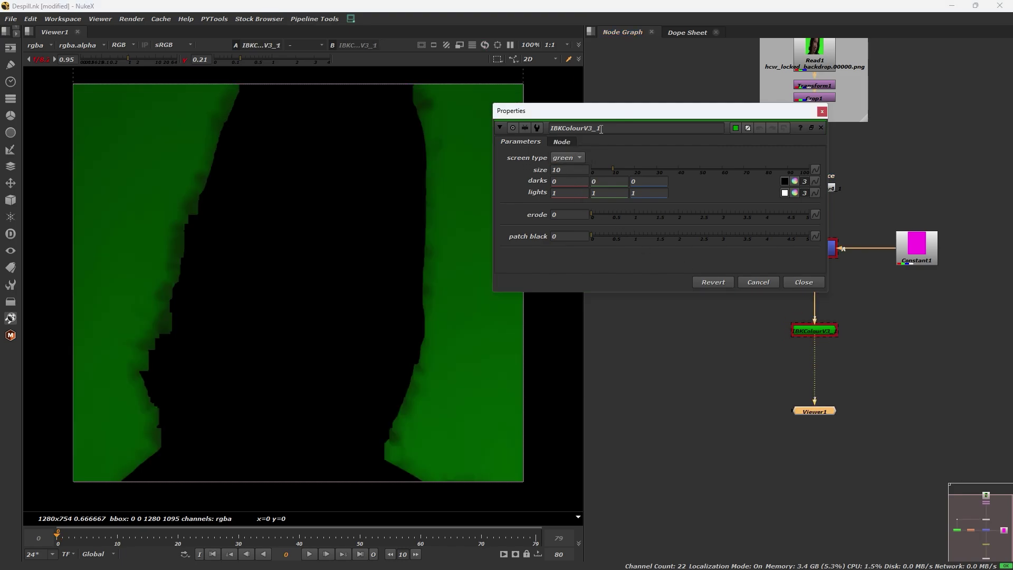
pyautogui.moveTo(604, 112); pyautogui.dragTo(678, 113)
pyautogui.doubleClick(649, 172)
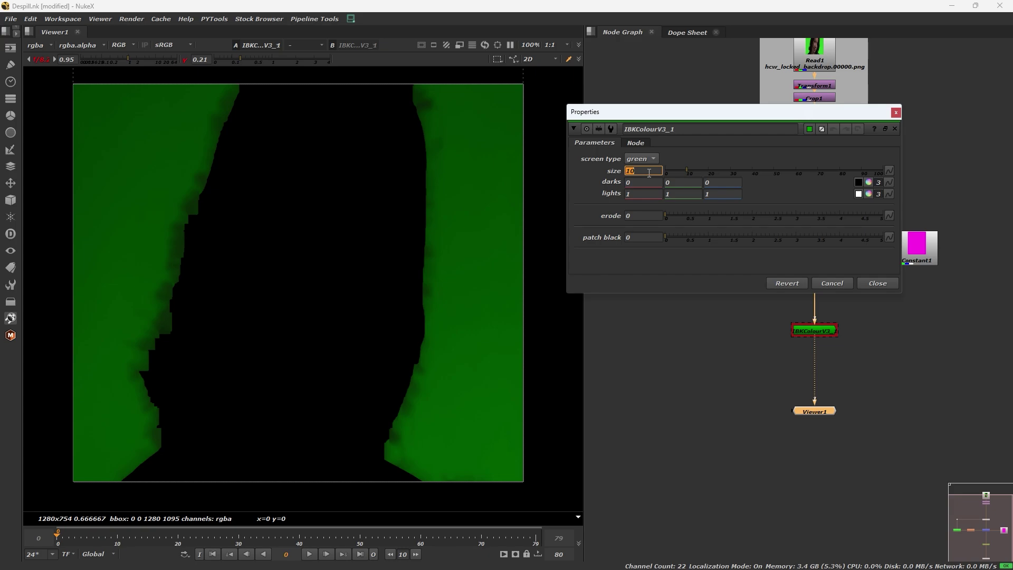
pyautogui.write('0.5')
pyautogui.press('Return')
# - Set the IBKColour green darks to -0.4 and erode to 26, then reset viewer gain and gamma
pyautogui.click(712, 367)
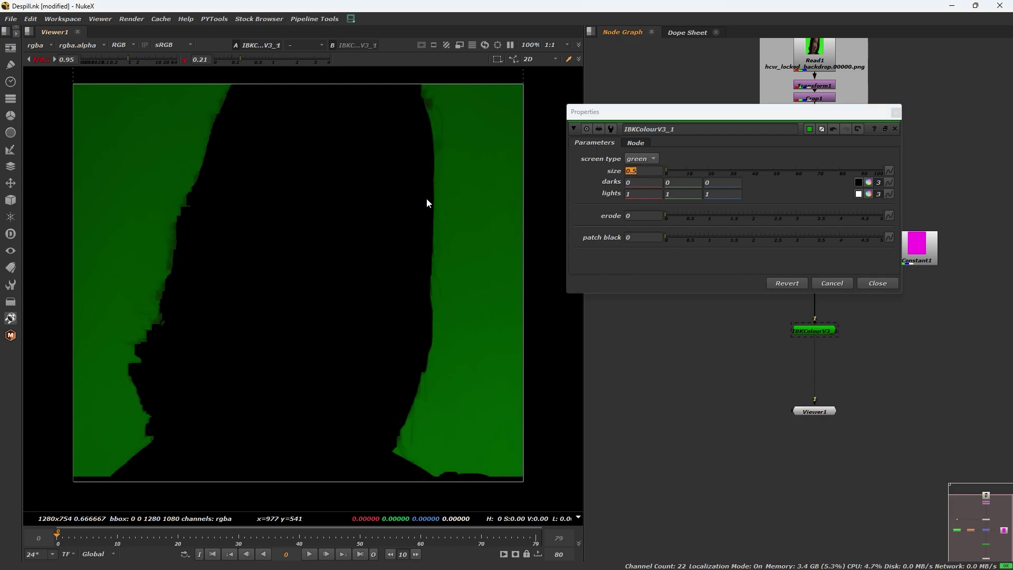
pyautogui.click(692, 182)
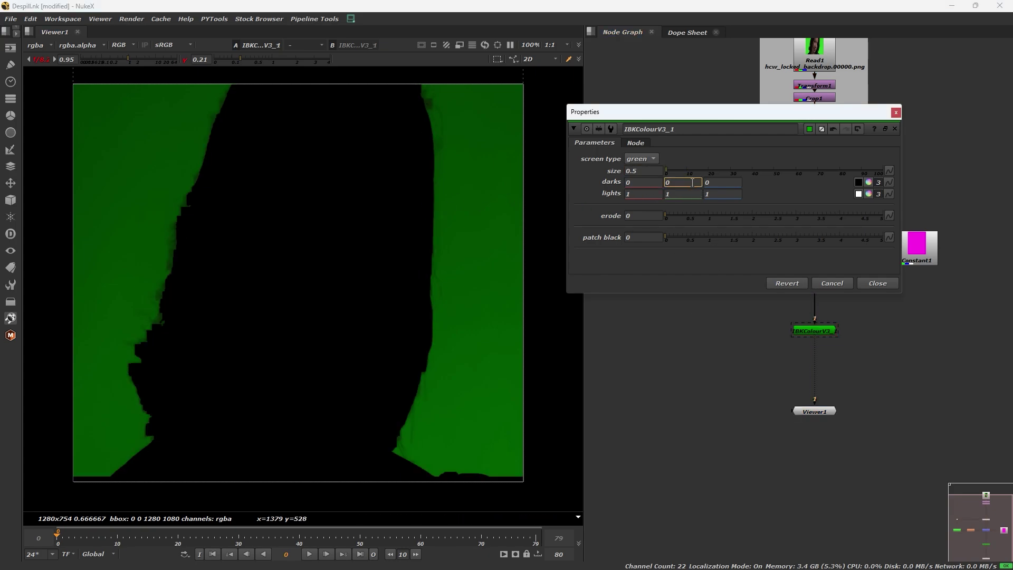
pyautogui.write('.0')
pyautogui.press('Down')
pyautogui.press('Down')
pyautogui.press('Down')
pyautogui.press('Down')
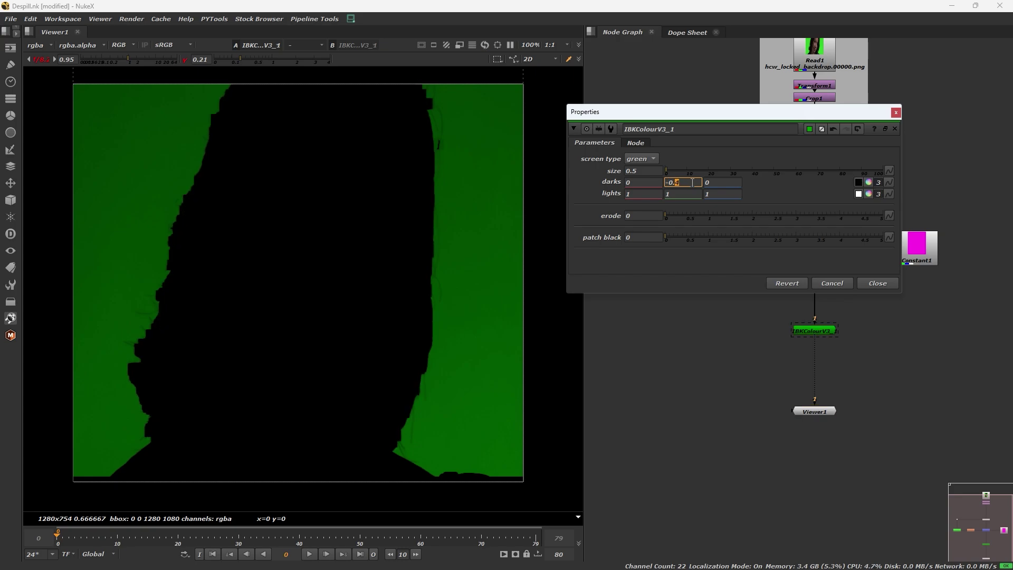
pyautogui.press('Down')
pyautogui.press('Up')
pyautogui.click(650, 215)
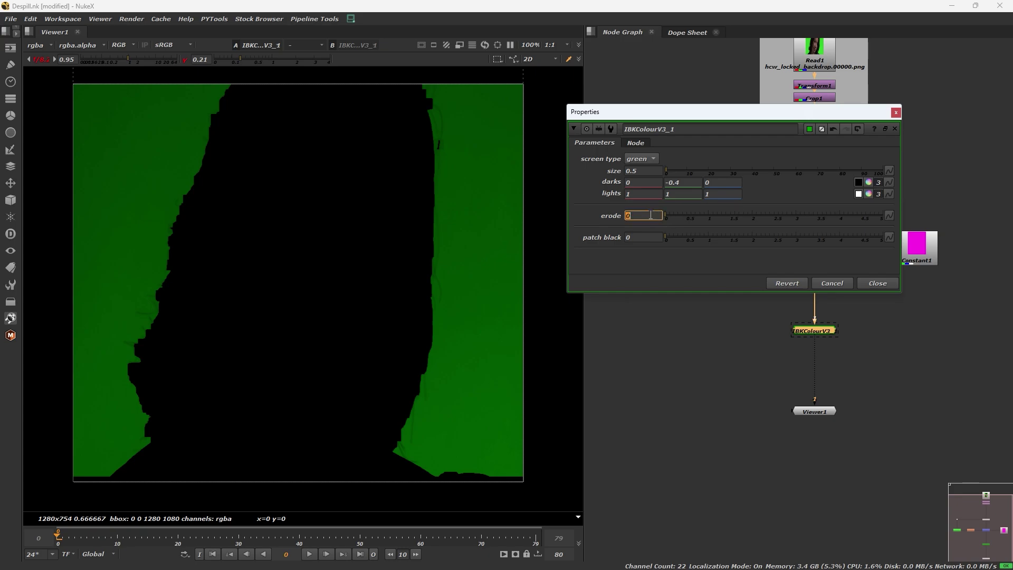
pyautogui.press('Up')
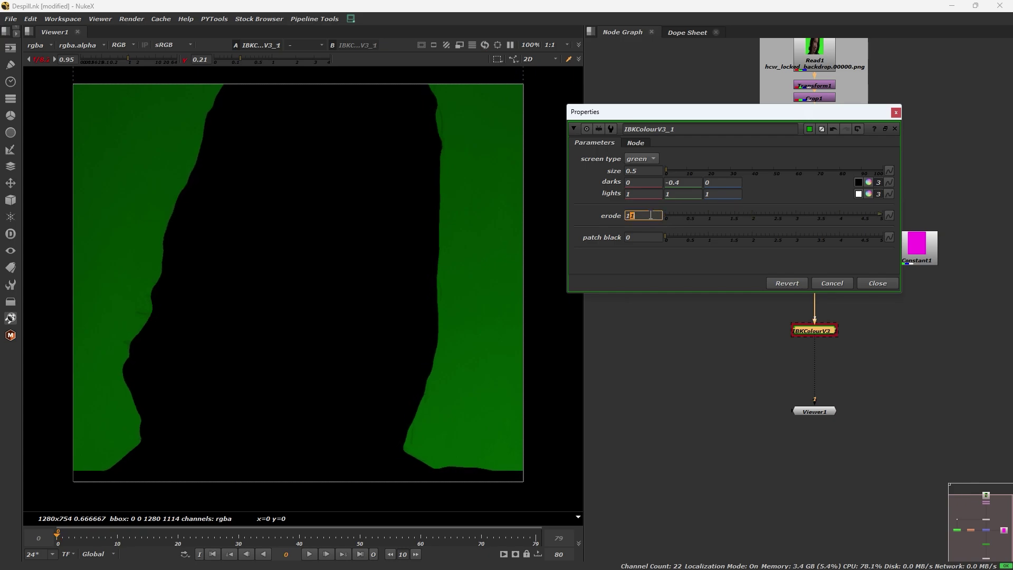
pyautogui.press('Up')
pyautogui.press('Up')
pyautogui.press('Up')
pyautogui.press('Up')
pyautogui.press('Up')
pyautogui.press('Up')
pyautogui.press('Up')
pyautogui.press('Up')
pyautogui.press('Up')
pyautogui.press('Up')
pyautogui.press('Up')
pyautogui.press('Up')
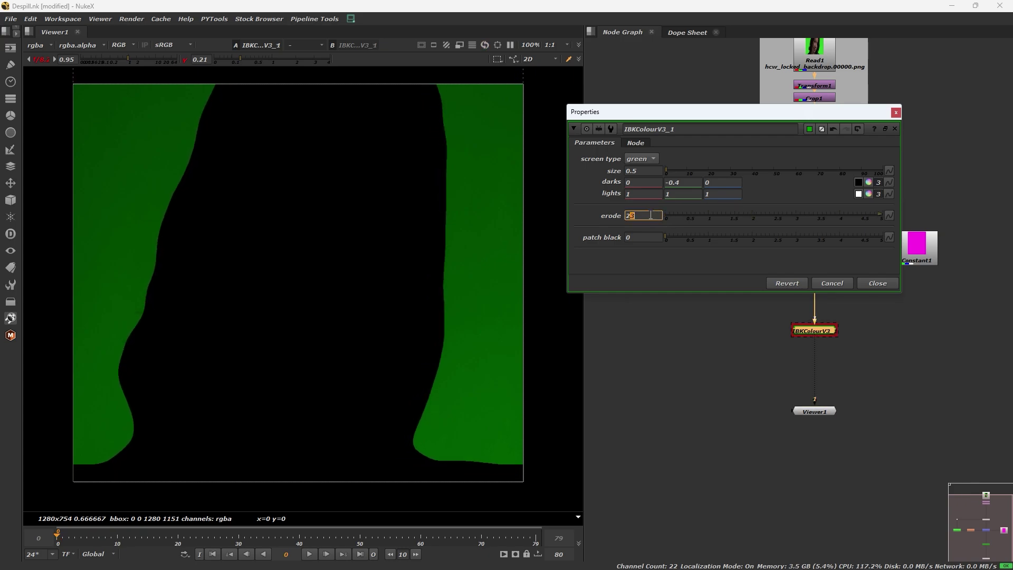
pyautogui.press('Up')
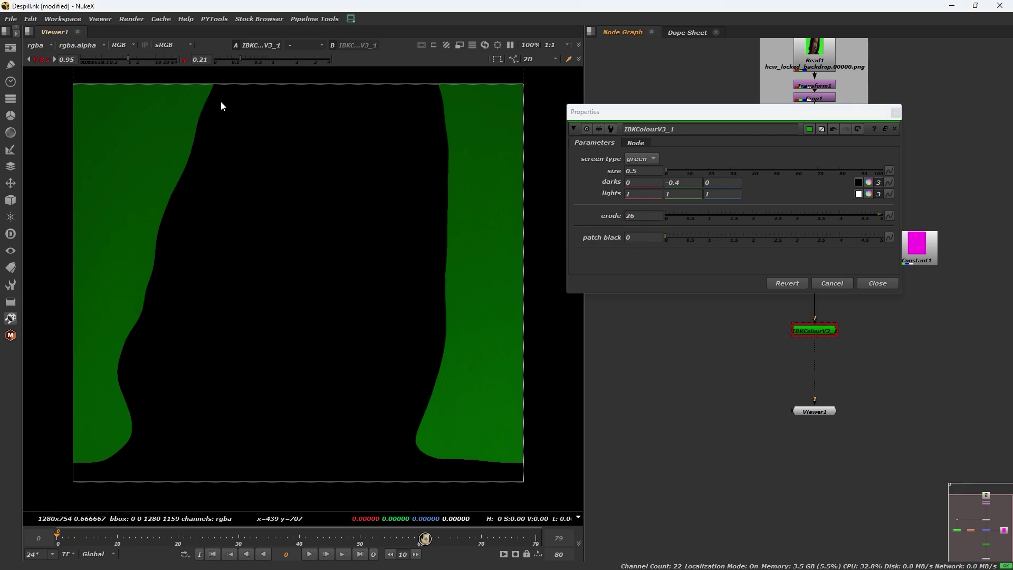
pyautogui.click(184, 60)
pyautogui.click(39, 59)
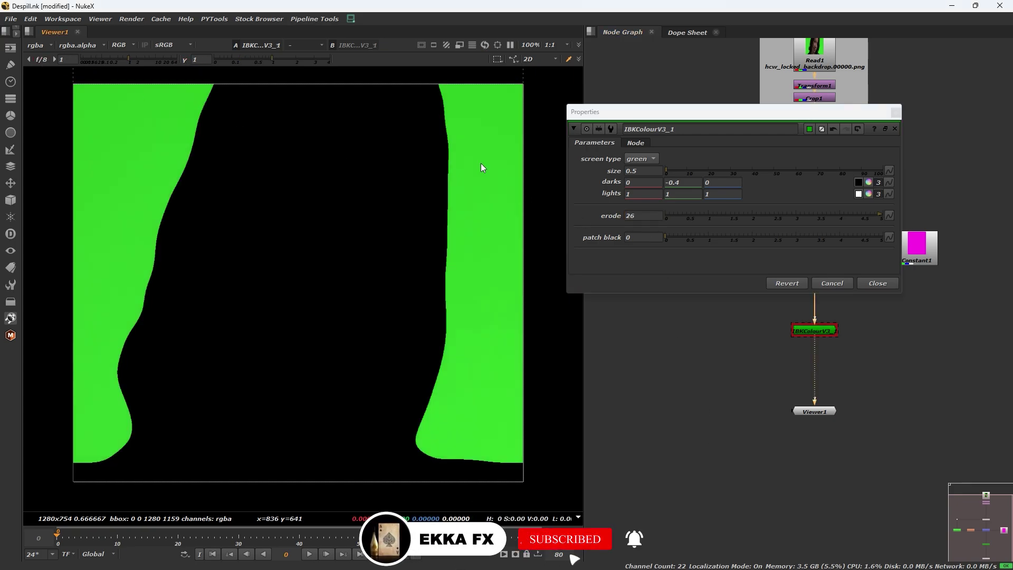
# - Paste a second IBKColour node below the first with erode 0 and patch black 2
pyautogui.click(882, 283)
pyautogui.scroll(2, 844, 322)
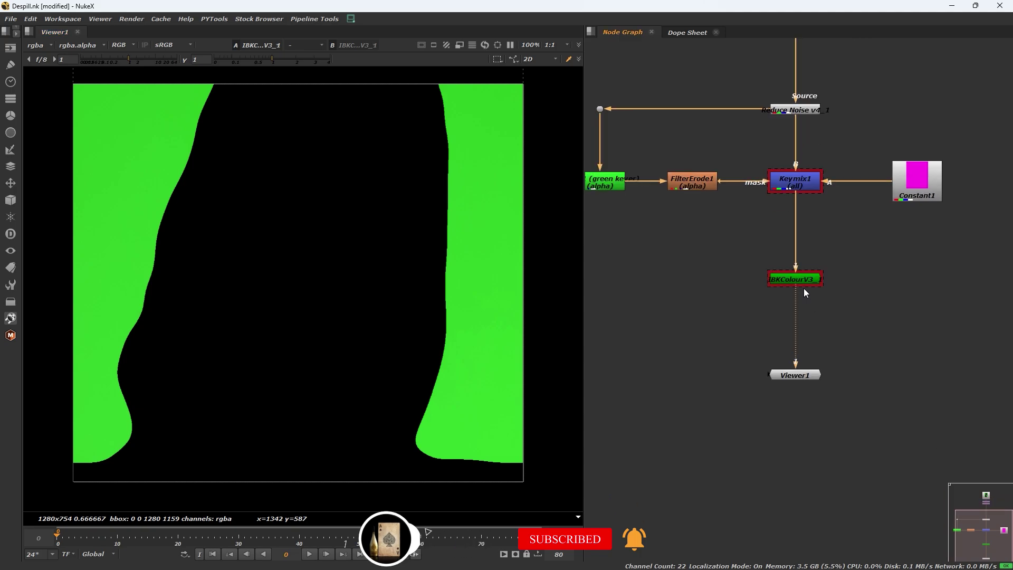
pyautogui.click(799, 278)
pyautogui.scroll(-3, 799, 277)
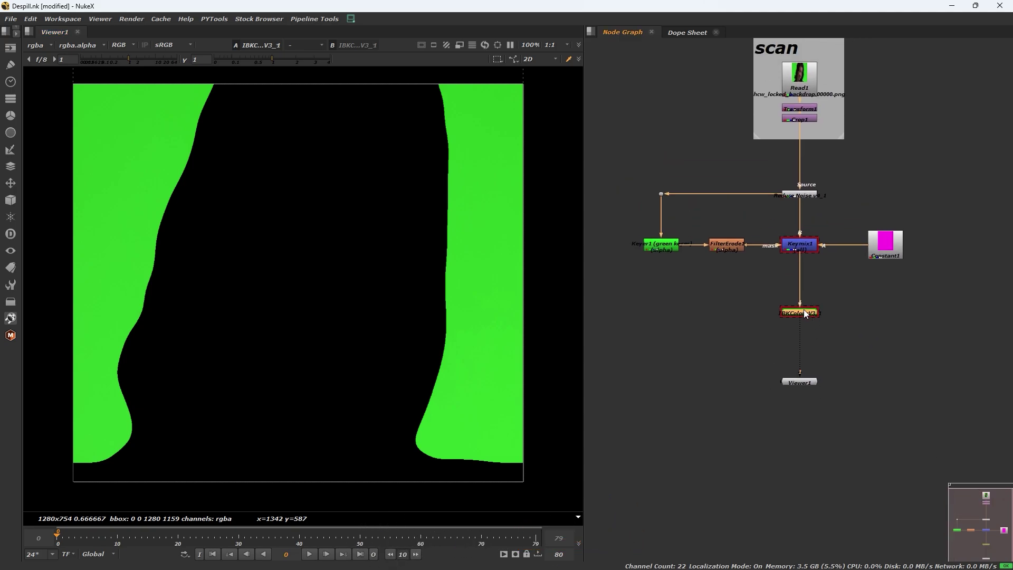
pyautogui.moveTo(812, 381); pyautogui.dragTo(821, 476)
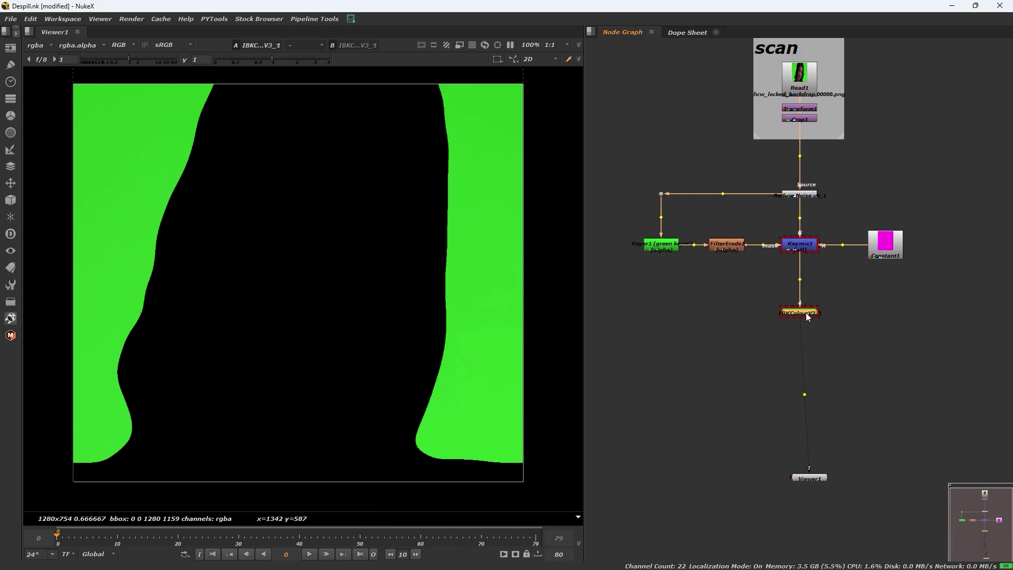
pyautogui.hotkey('ctrl', 'v')
pyautogui.doubleClick(811, 325)
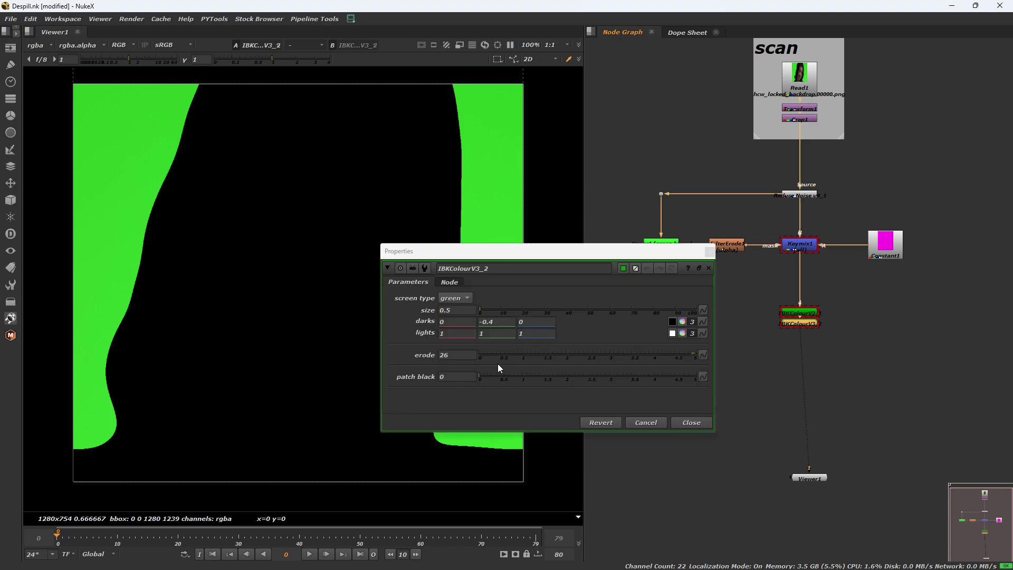
pyautogui.click(527, 353)
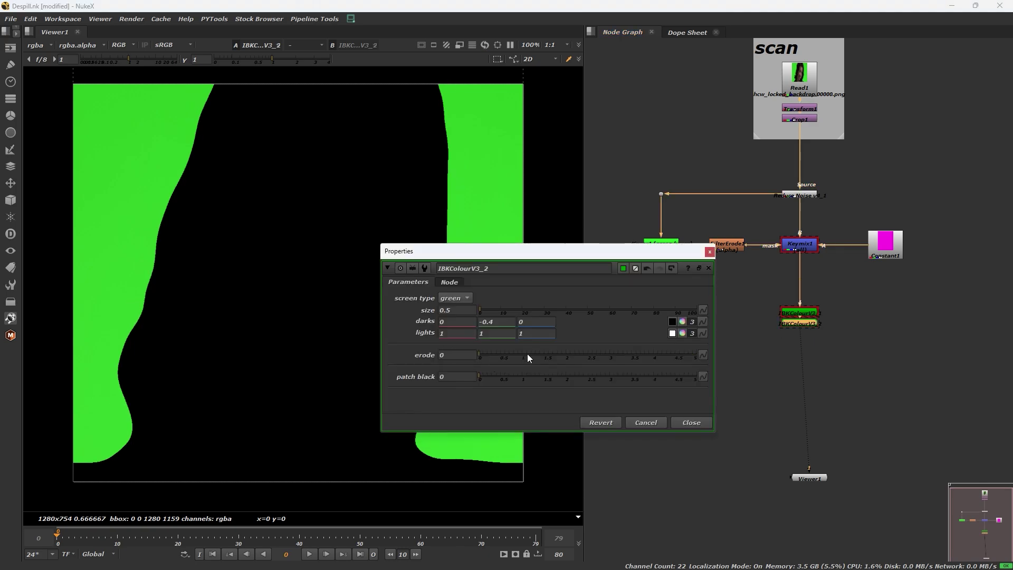
pyautogui.click(452, 374)
pyautogui.write('2')
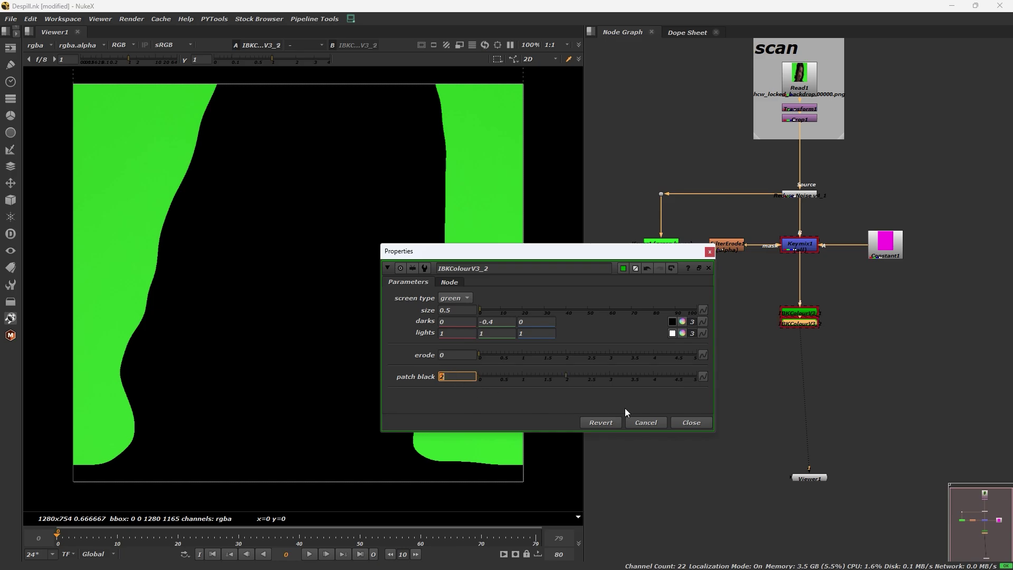
pyautogui.click(696, 424)
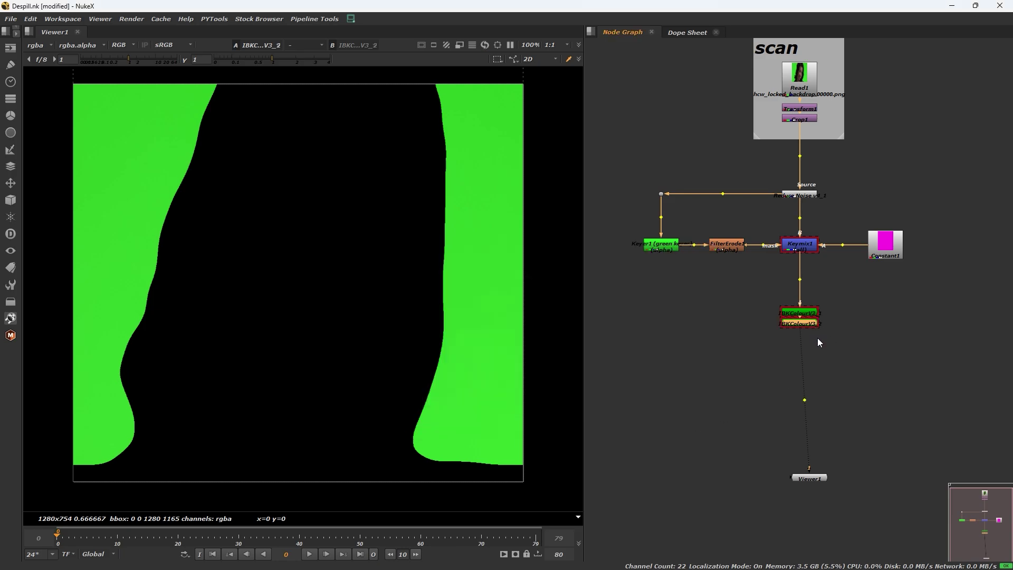
# - Add third and fourth IBKColour copies with patch black 4 and 8
pyautogui.hotkey('ctrl', 'v')
pyautogui.doubleClick(806, 336)
pyautogui.doubleClick(471, 396)
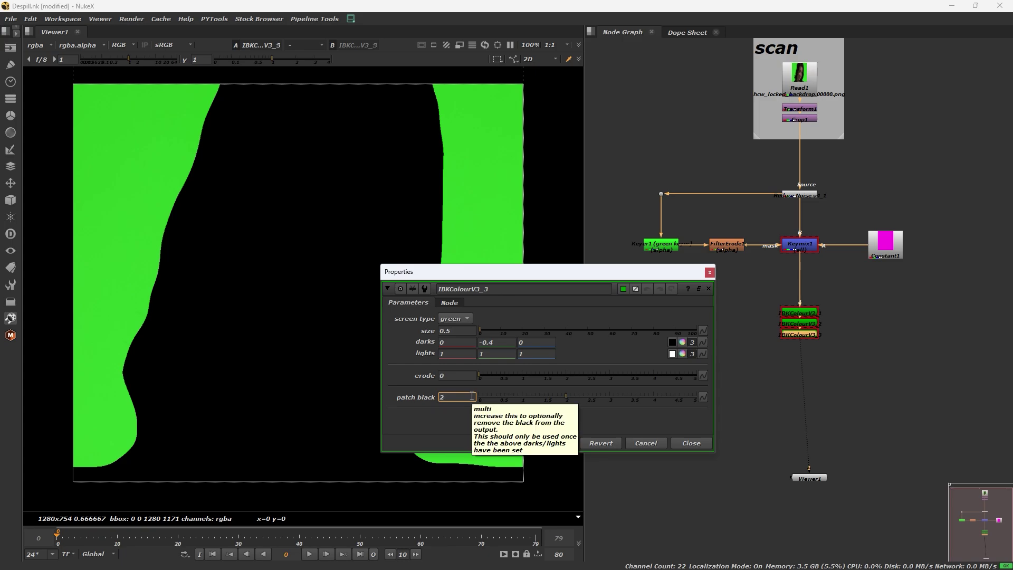
pyautogui.doubleClick(464, 396)
pyautogui.write('4')
pyautogui.press('Return')
pyautogui.click(698, 443)
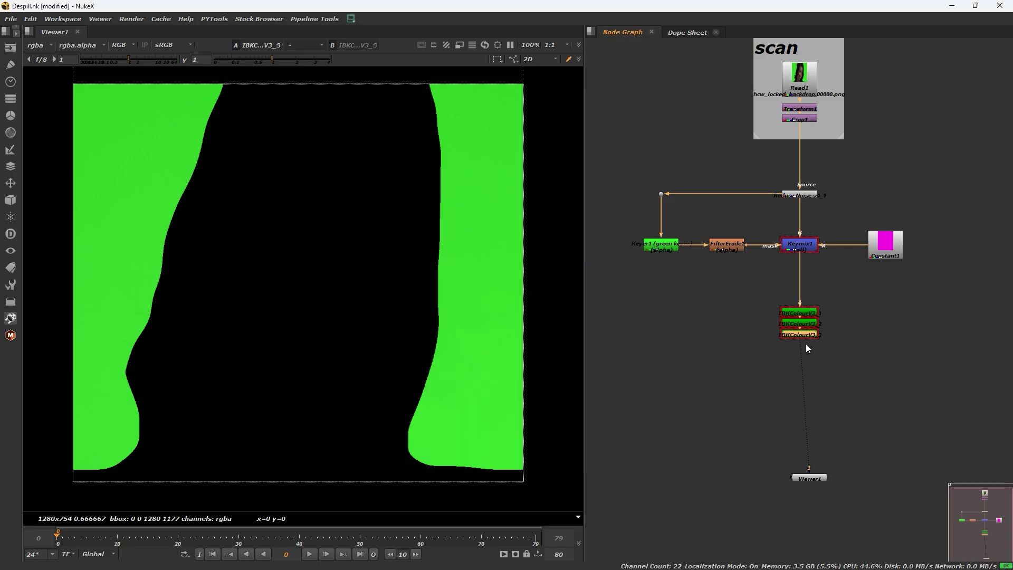
pyautogui.hotkey('ctrl', 'c')
pyautogui.hotkey('ctrl', 'v')
pyautogui.doubleClick(807, 346)
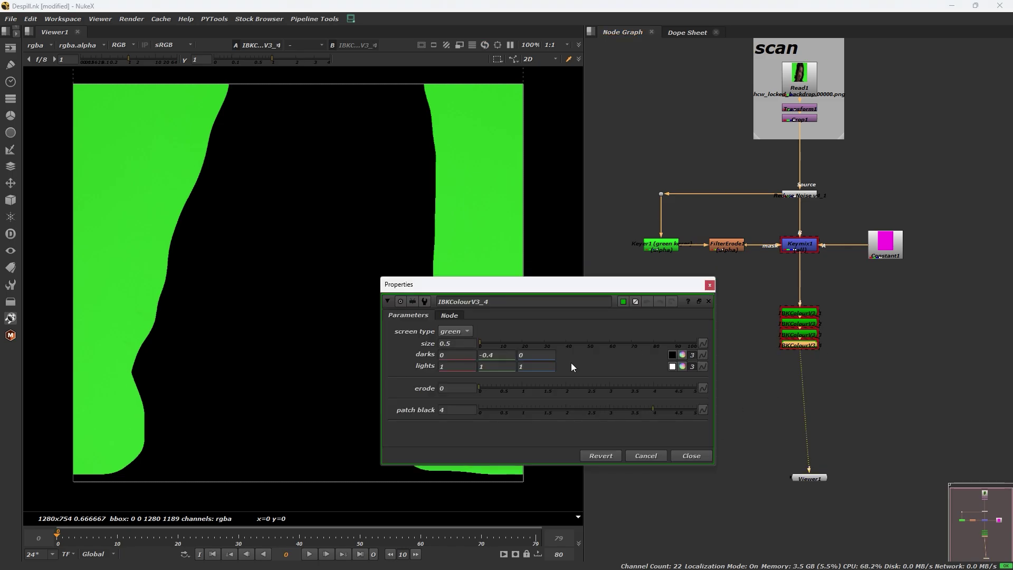
pyautogui.doubleClick(455, 408)
pyautogui.write('8')
pyautogui.press('Return')
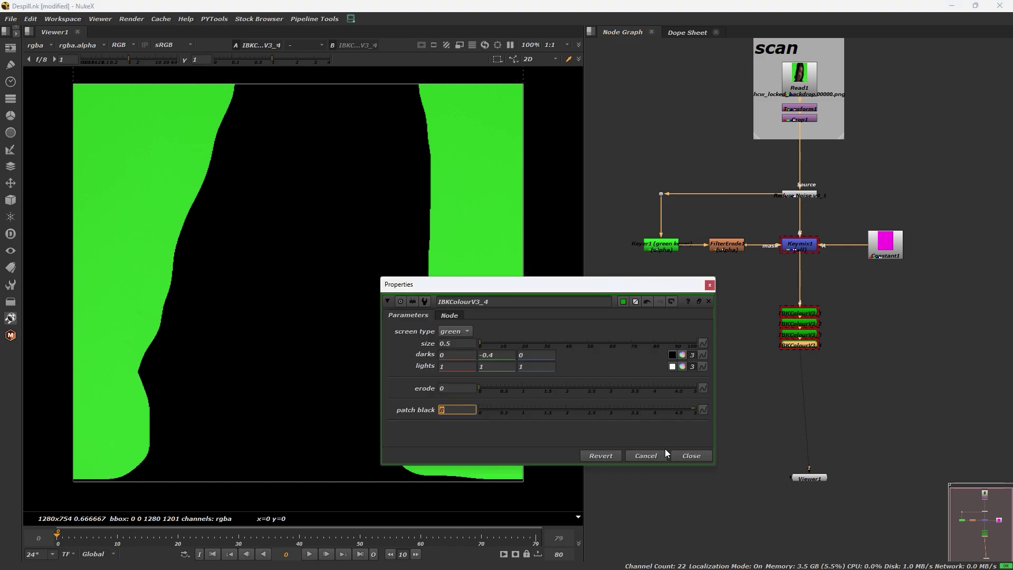
pyautogui.click(691, 456)
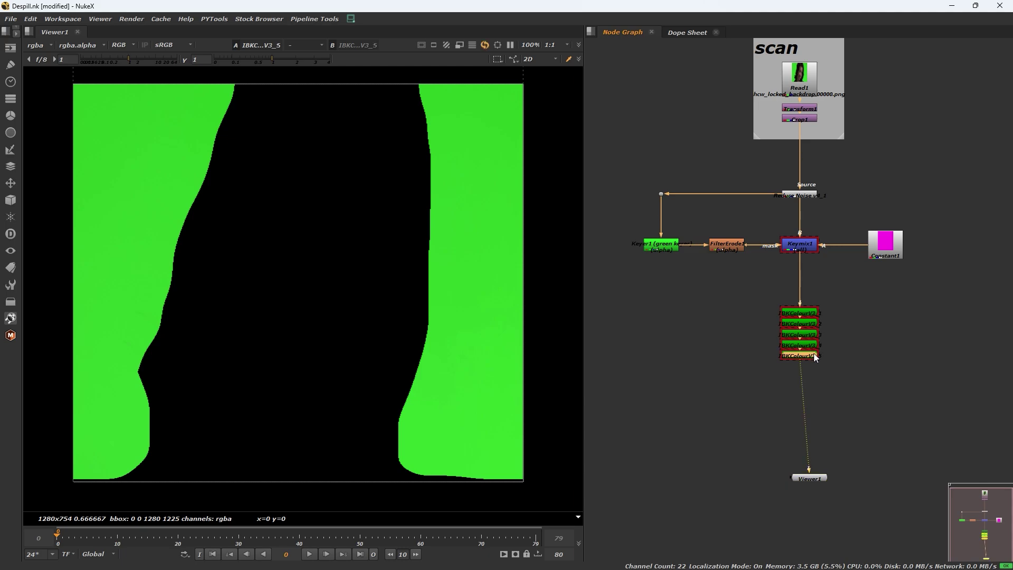
# - Add fifth and sixth IBKColour copies with patch black 16 and 32
pyautogui.hotkey('ctrl', 'c')
pyautogui.hotkey('ctrl', 'v')
pyautogui.doubleClick(802, 355)
pyautogui.click(469, 421)
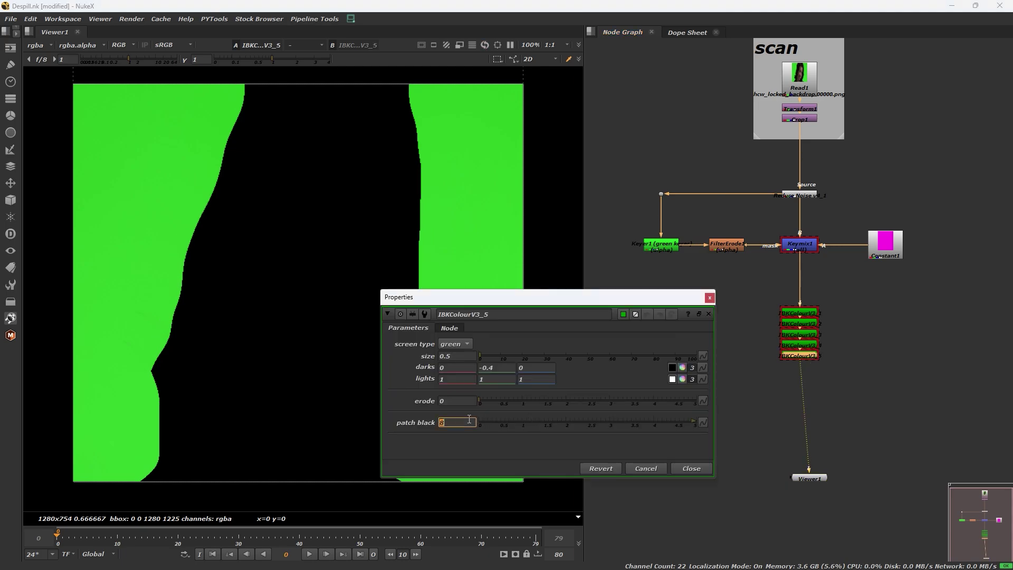
pyautogui.write('16')
pyautogui.press('Return')
pyautogui.click(685, 469)
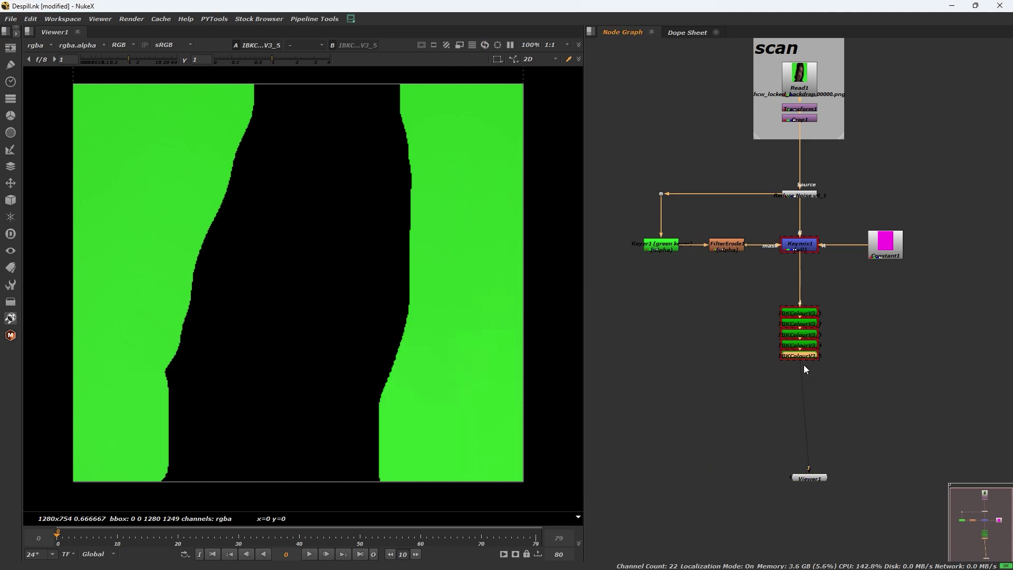
pyautogui.hotkey('ctrl', 'c')
pyautogui.hotkey('ctrl', 'v')
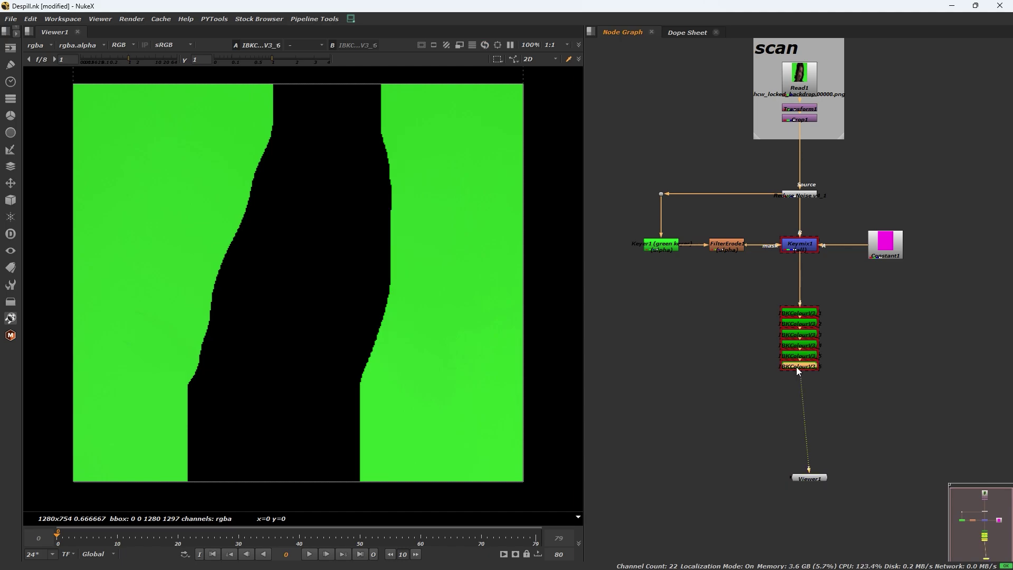
pyautogui.doubleClick(796, 366)
pyautogui.doubleClick(456, 436)
pyautogui.write('3')
pyautogui.press('Return')
pyautogui.click(689, 478)
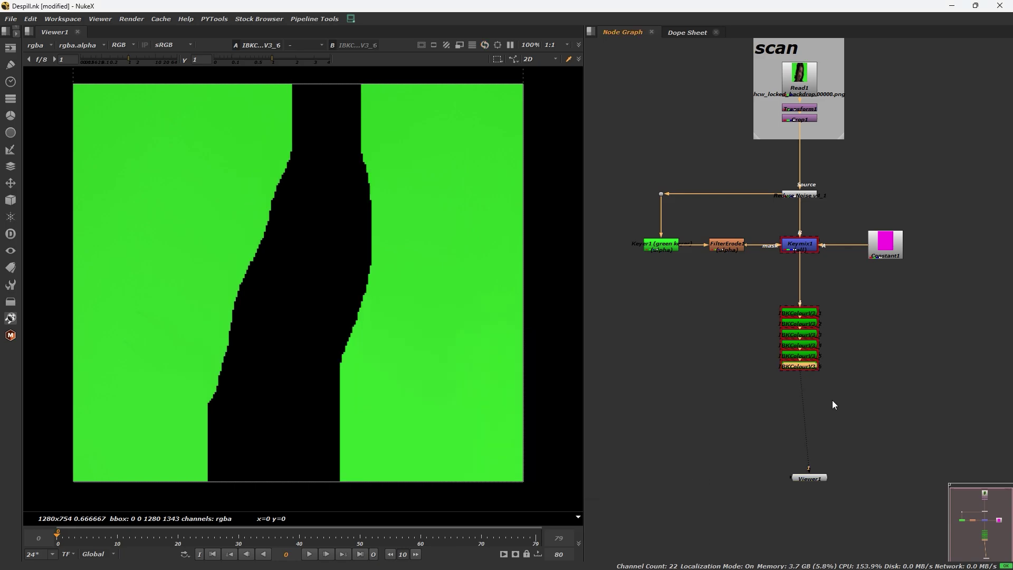
# - Add a seventh IBKColour copy with patch black 64 and close its settings
pyautogui.hotkey('ctrl', 'c')
pyautogui.hotkey('ctrl', 'v')
pyautogui.doubleClick(812, 378)
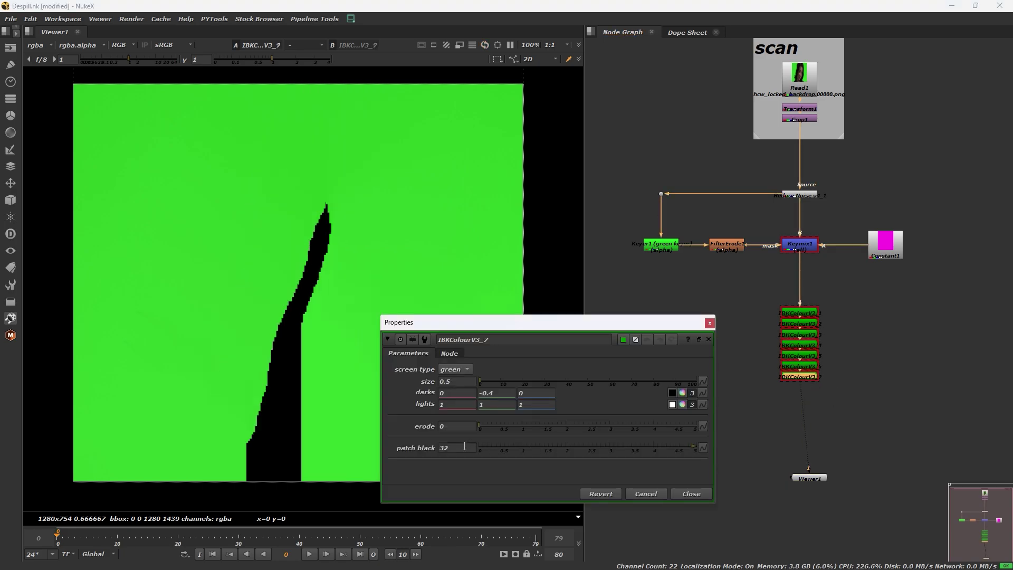
pyautogui.doubleClick(464, 447)
pyautogui.write('64')
pyautogui.press('Return')
pyautogui.click(691, 493)
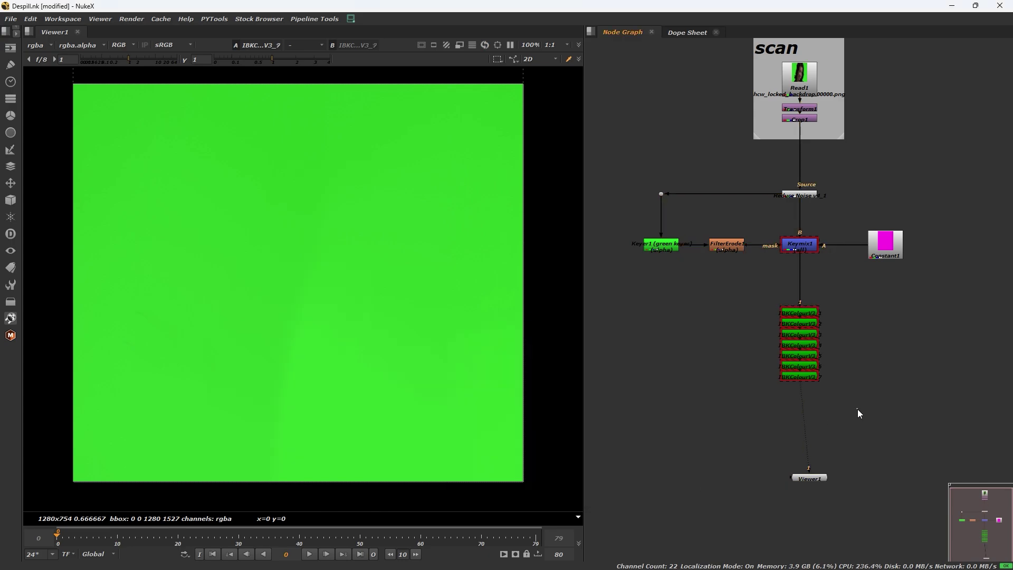
# - Save the script and connect Reduce Noise to Viewer1 as input 2
pyautogui.moveTo(821, 474); pyautogui.dragTo(808, 475)
pyautogui.click(839, 425)
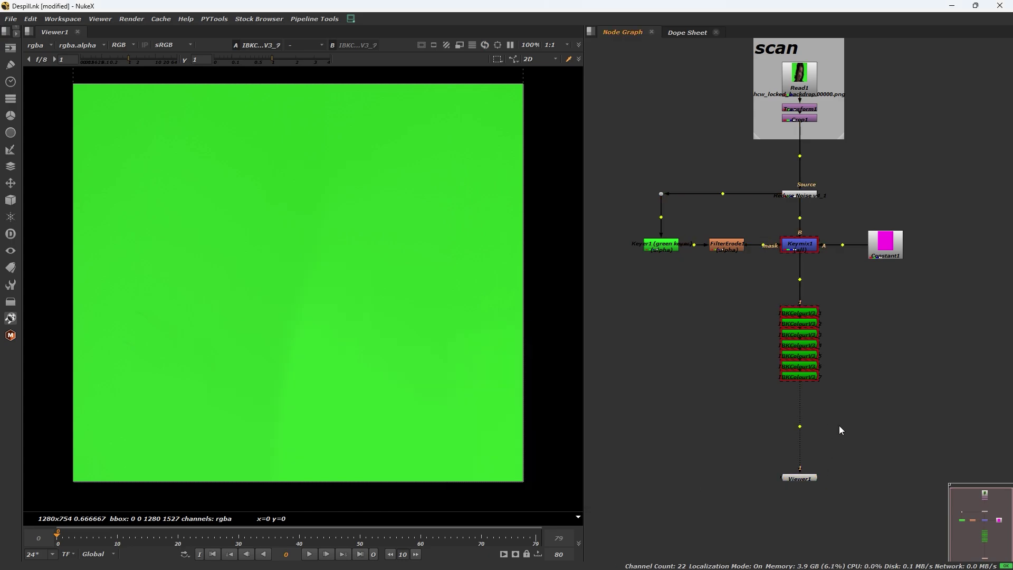
pyautogui.hotkey('ctrl', 's')
pyautogui.click(803, 380)
pyautogui.moveTo(798, 477); pyautogui.dragTo(902, 420)
pyautogui.click(800, 194)
pyautogui.press('2')
# - Toggle between viewer inputs 1 and 2 to compare, ending on the Reduce Noise portrait
pyautogui.press('1')
pyautogui.press('2')
pyautogui.press('1')
pyautogui.press('2')
pyautogui.press('1')
pyautogui.press('2')
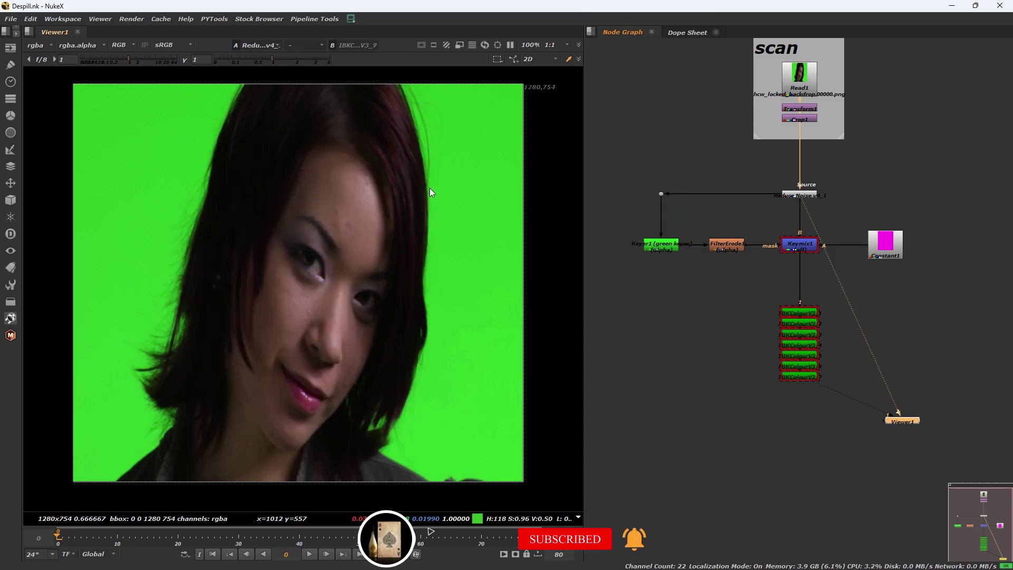
pyautogui.press('1')
pyautogui.press('2')
pyautogui.press('1')
pyautogui.press('2')
pyautogui.press('1')
pyautogui.press('2')
pyautogui.press('1')
pyautogui.moveTo(449, 198); pyautogui.dragTo(448, 207, button='middle')
pyautogui.press('2')
pyautogui.press('1')
pyautogui.moveTo(834, 341); pyautogui.dragTo(812, 385, button='middle')
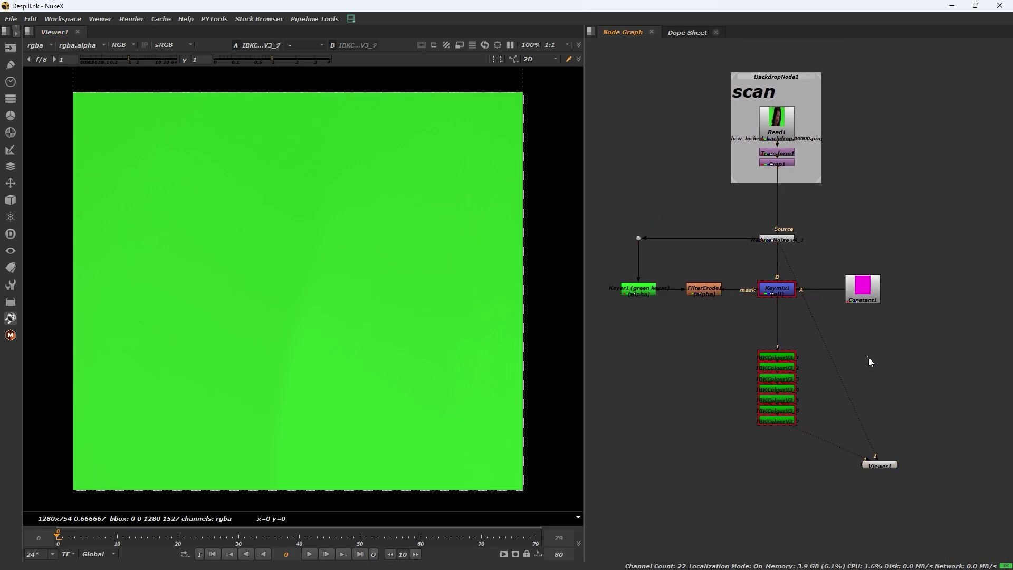
pyautogui.press('2')
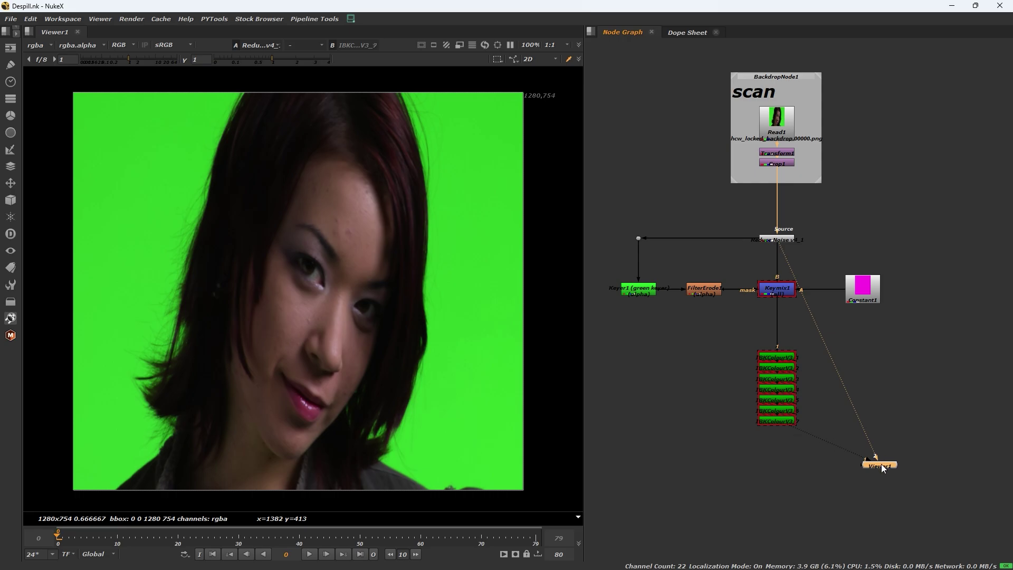
# - Tidy the node graph by moving Viewer1 up and to the left
pyautogui.moveTo(881, 464); pyautogui.dragTo(864, 445)
pyautogui.click(734, 407)
pyautogui.moveTo(714, 376); pyautogui.dragTo(719, 379, button='middle')
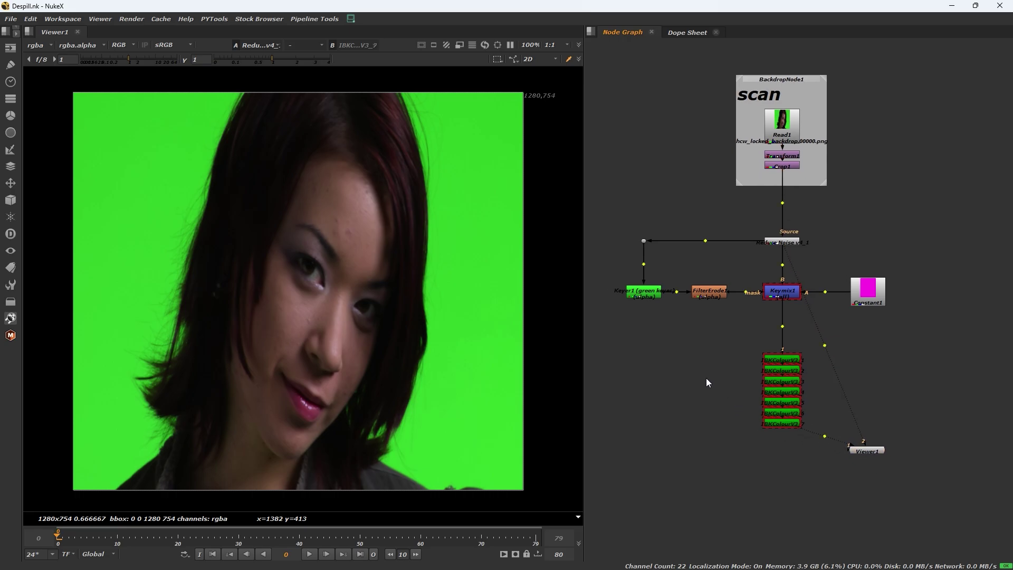